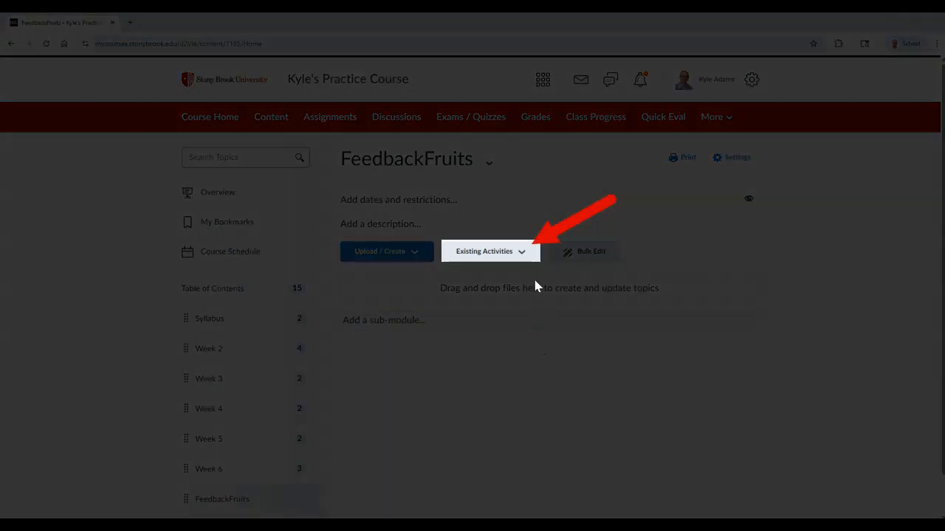
Step: Start adding a FeedbackFruits activity to the FeedbackFruits module from the existing activity types
left_click(527, 259)
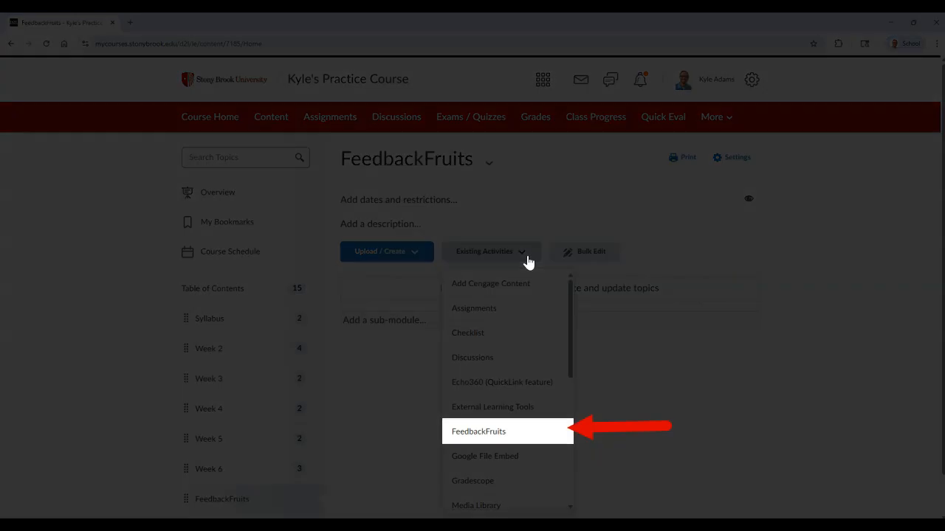
left_click(542, 436)
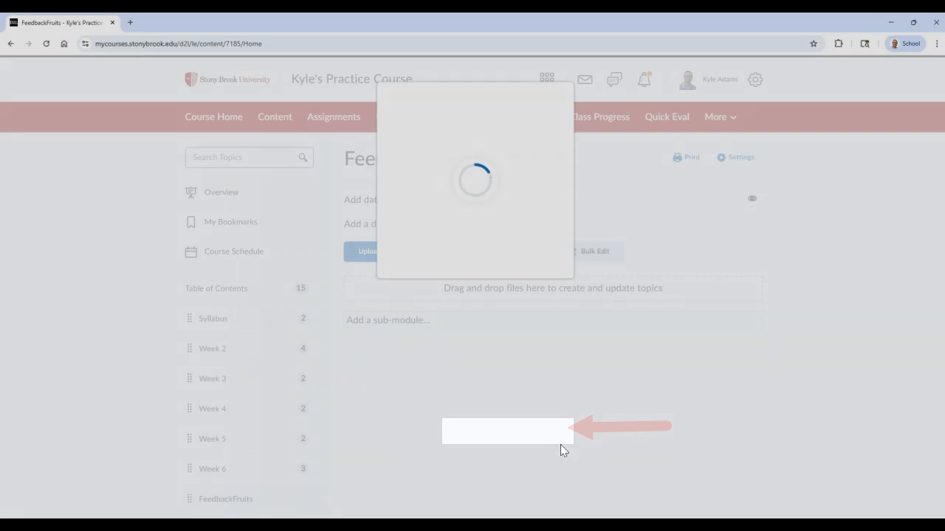
left_click_drag(559, 100, 487, 99)
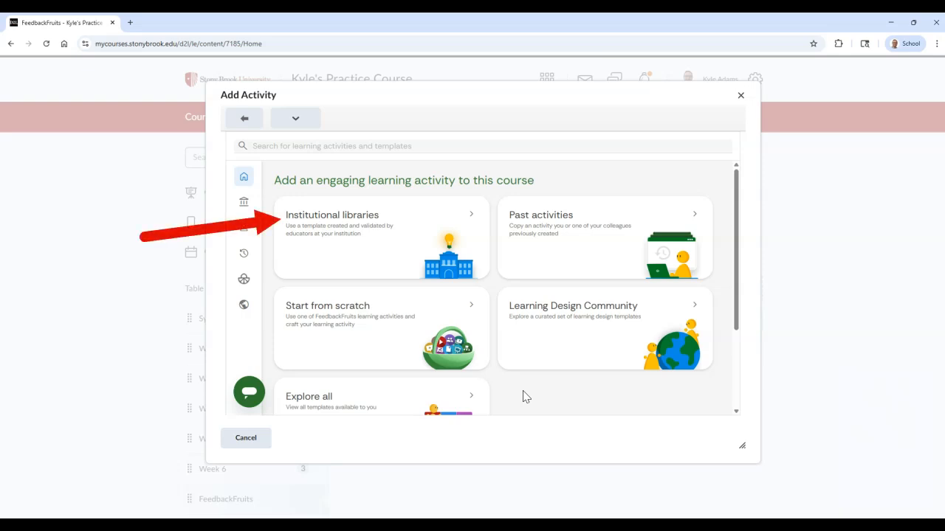
Step: Preview the institutional library's Interactive Document Template with Accessibility Guidance and copy it for editing
left_click(467, 235)
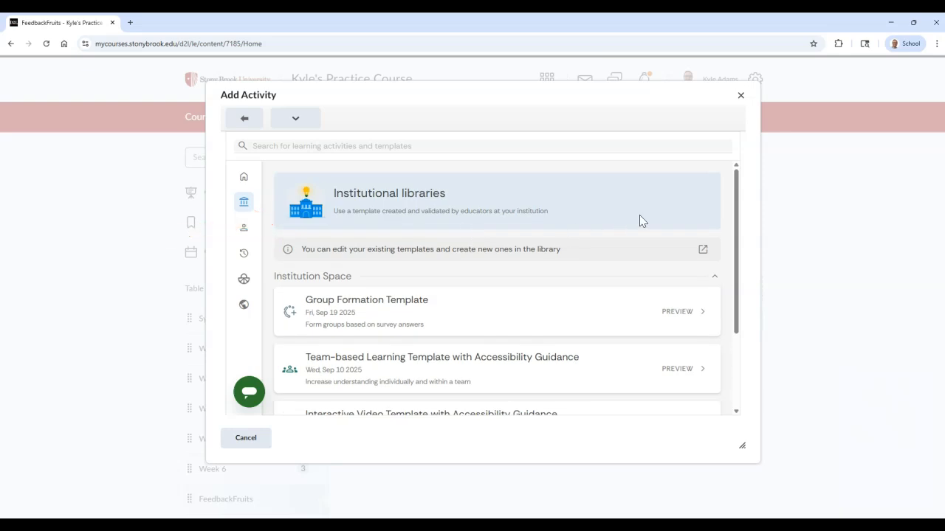
left_click_drag(739, 245, 736, 318)
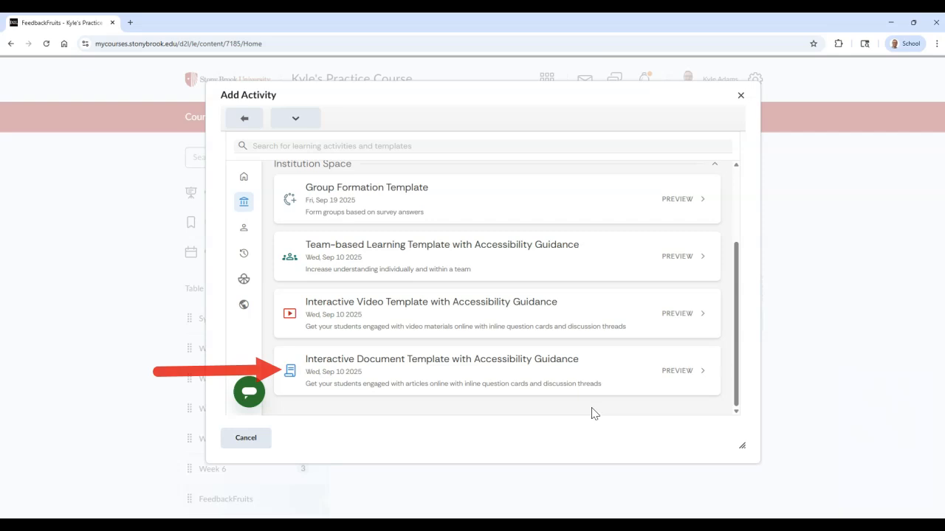
left_click(586, 370)
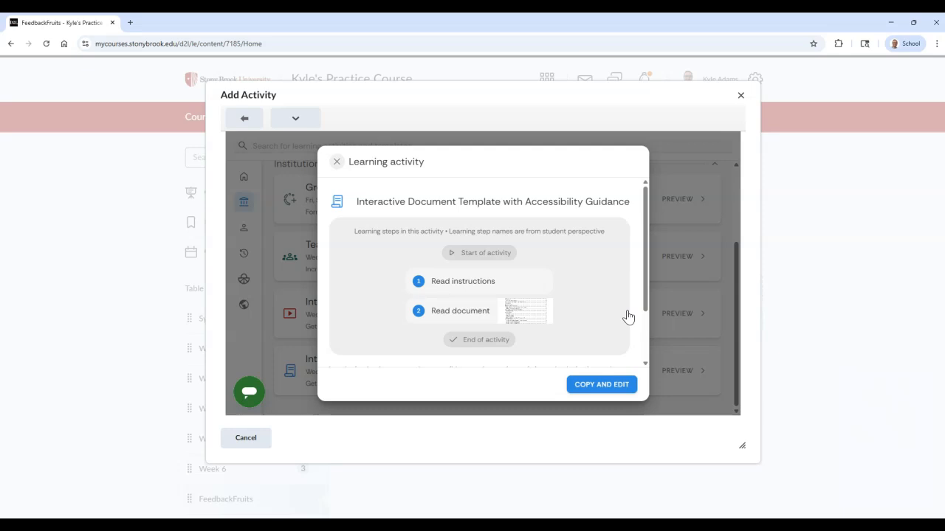
scroll(628, 317, "down", 1)
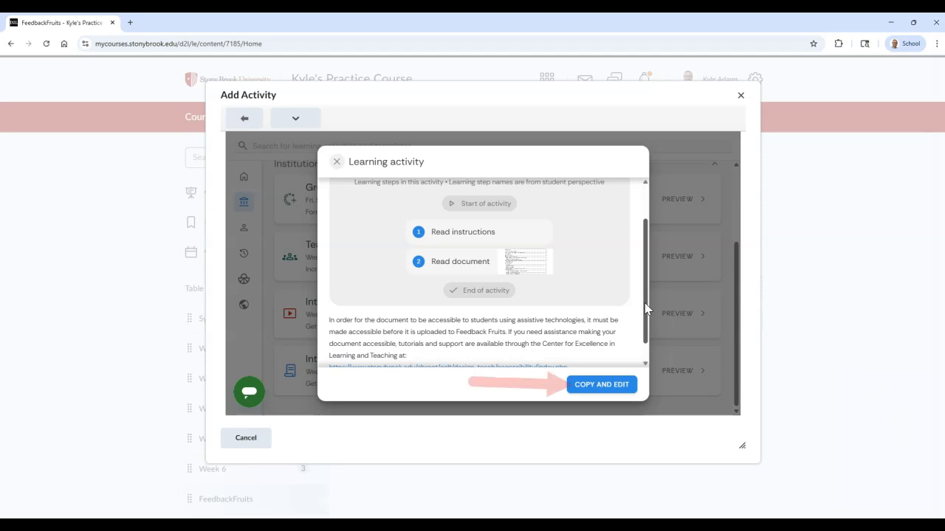
left_click(613, 391)
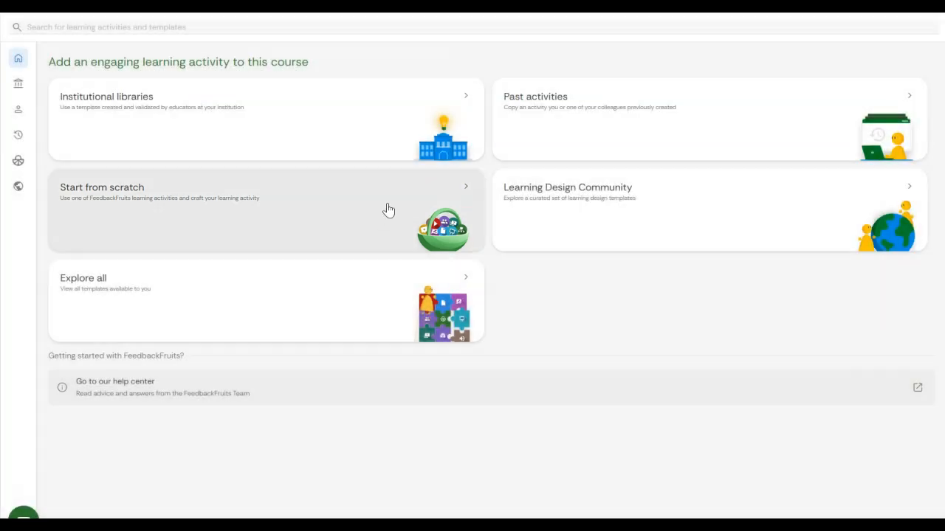
Step: Choose the Interactive Document activity for starting from scratch and copy it for editing
left_click(388, 212)
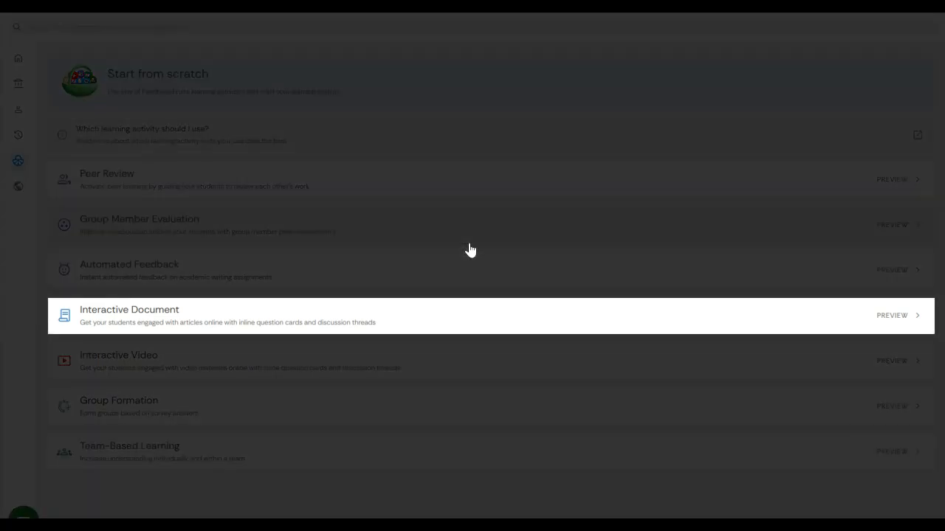
left_click(484, 308)
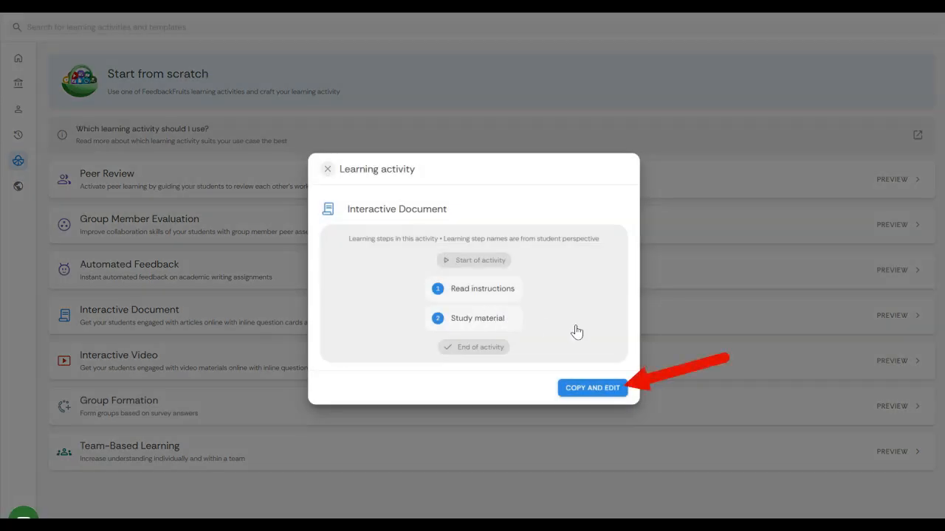
left_click(614, 394)
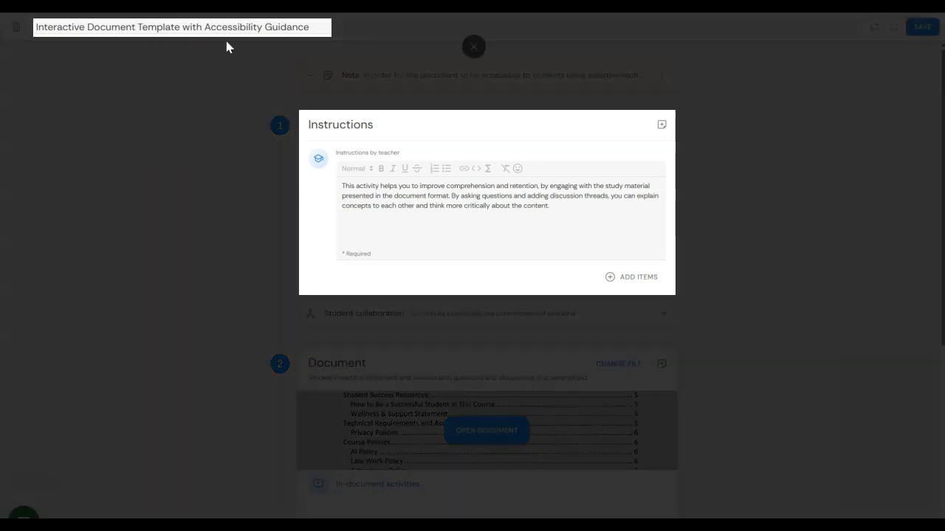
Step: Title the activity "Henry Knox and the Siege of Boston" and replace the instructions with text requiring all quiz questions and discussion prompts be answered for full credit
left_click_drag(359, 27, 33, 28)
key("ctrl+v")
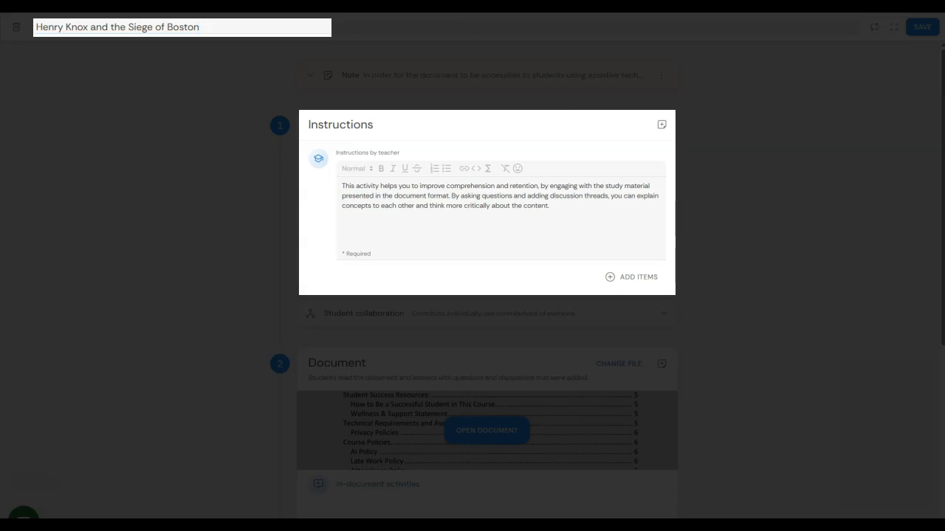
left_click_drag(559, 209, 336, 195)
key("ctrl+v")
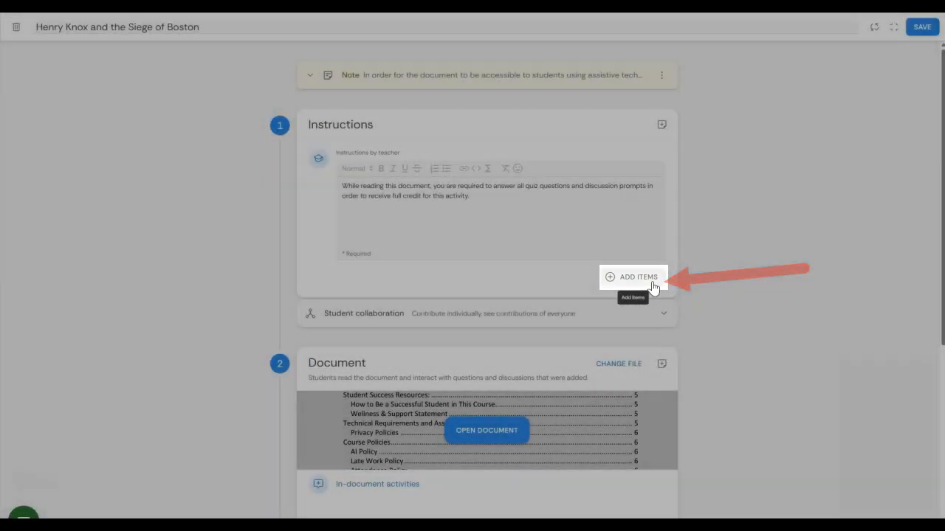
Step: Look at the item types that can be added to the instructions, adding none
left_click(653, 286)
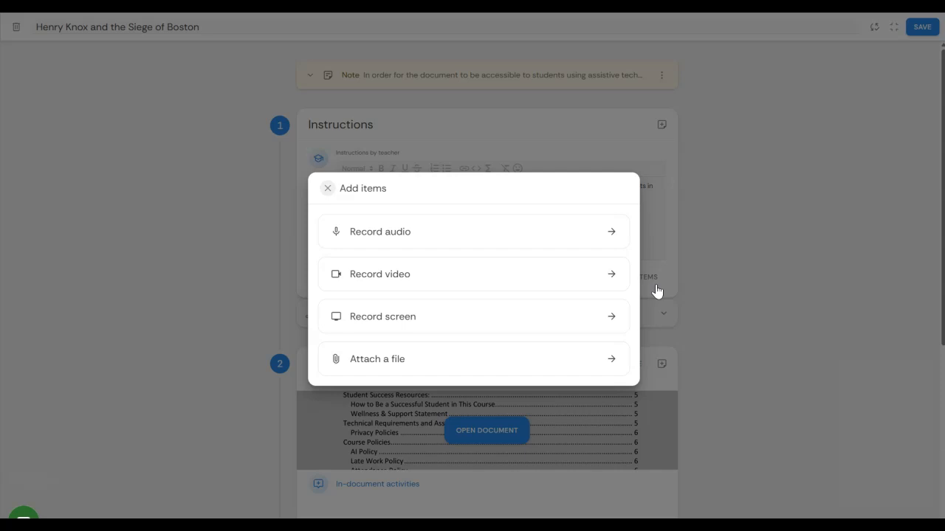
left_click(760, 303)
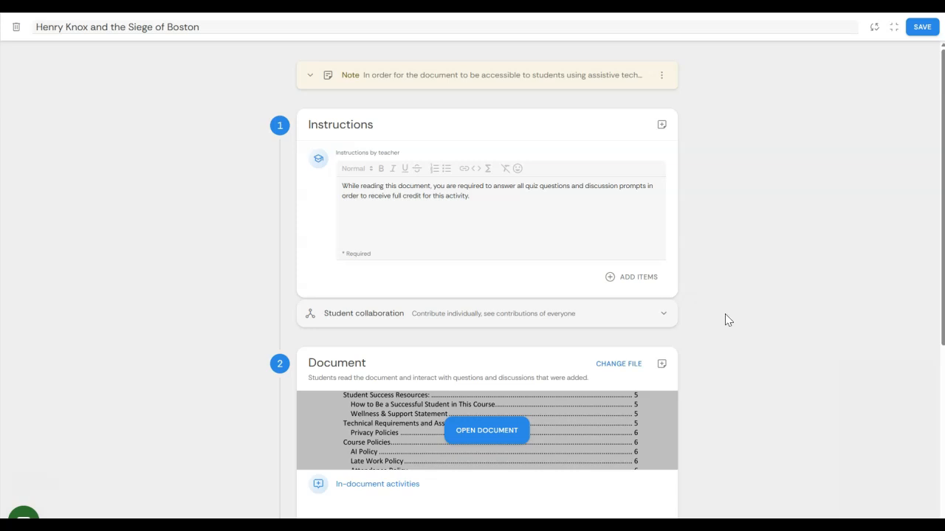
Step: Try setting student collaboration to individual contributions seen within groups, with Discussion Groups selected to participate
left_click(667, 323)
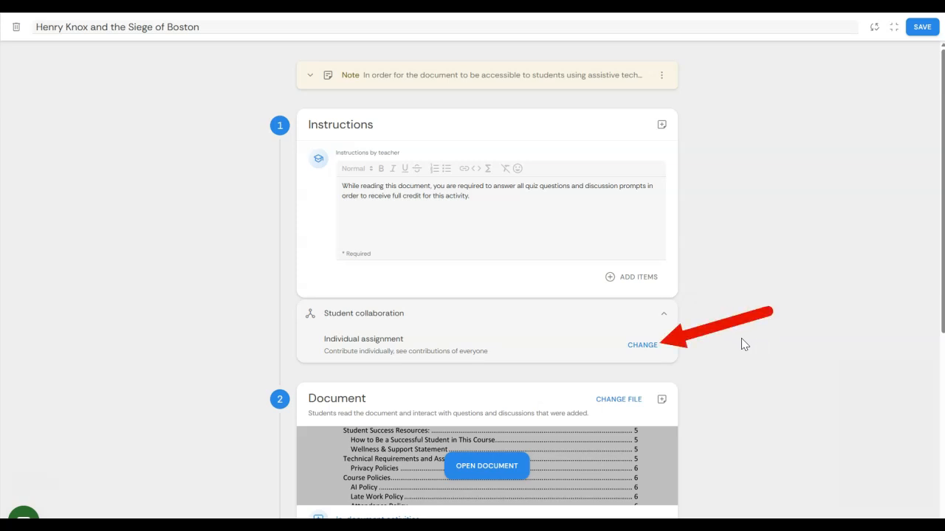
left_click(658, 352)
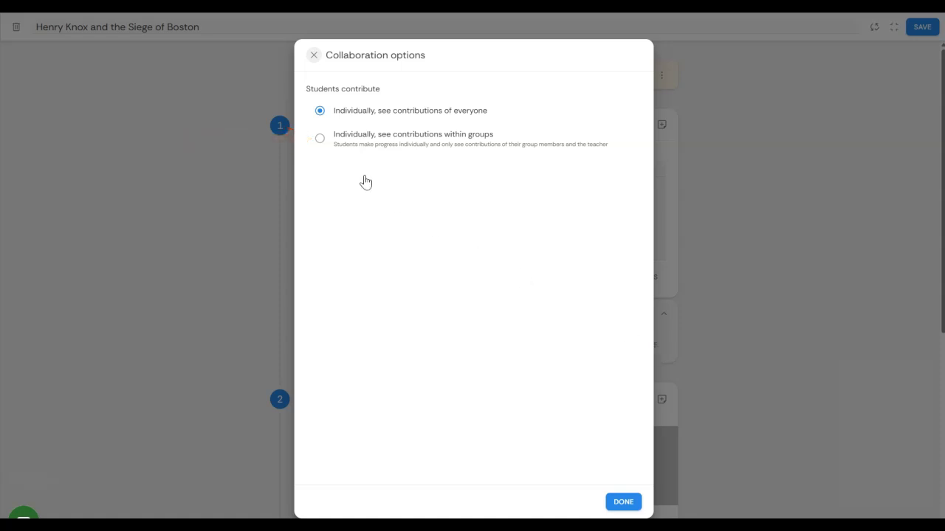
left_click(322, 142)
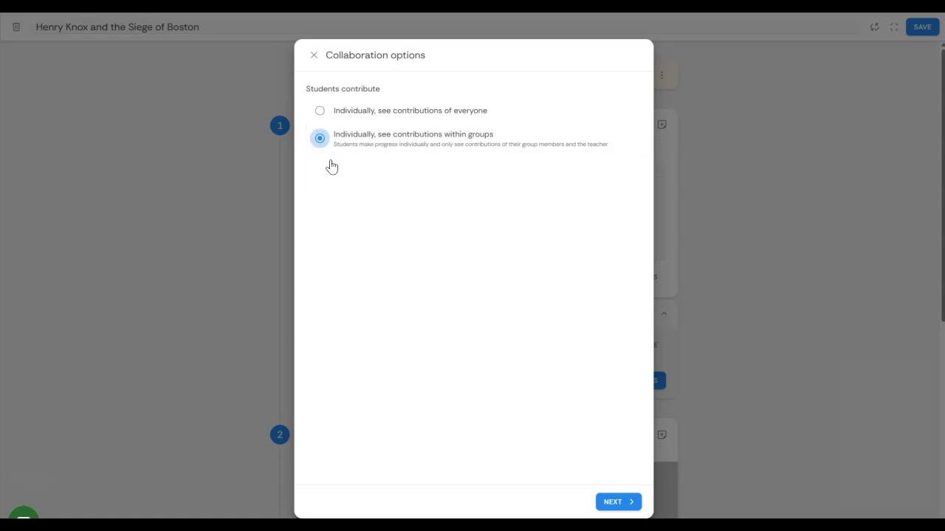
left_click(631, 503)
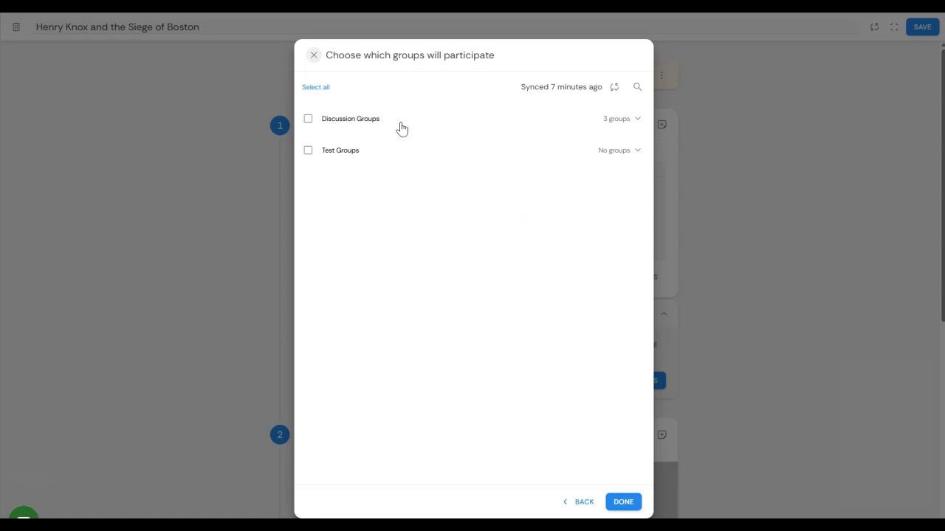
left_click(310, 121)
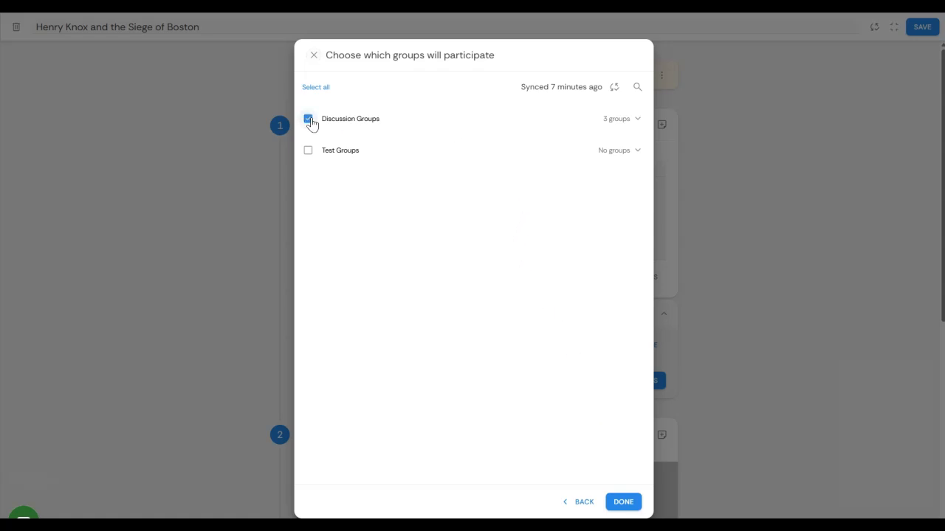
left_click(638, 120)
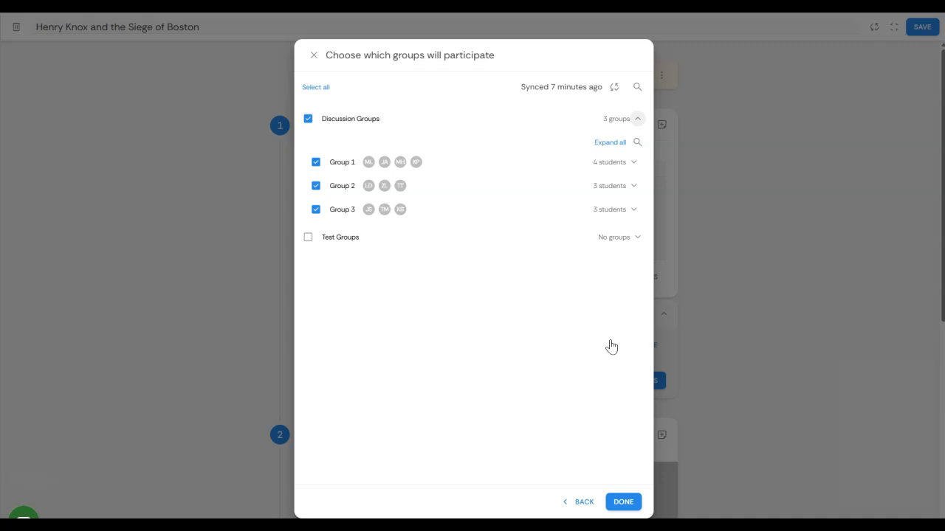
left_click(313, 55)
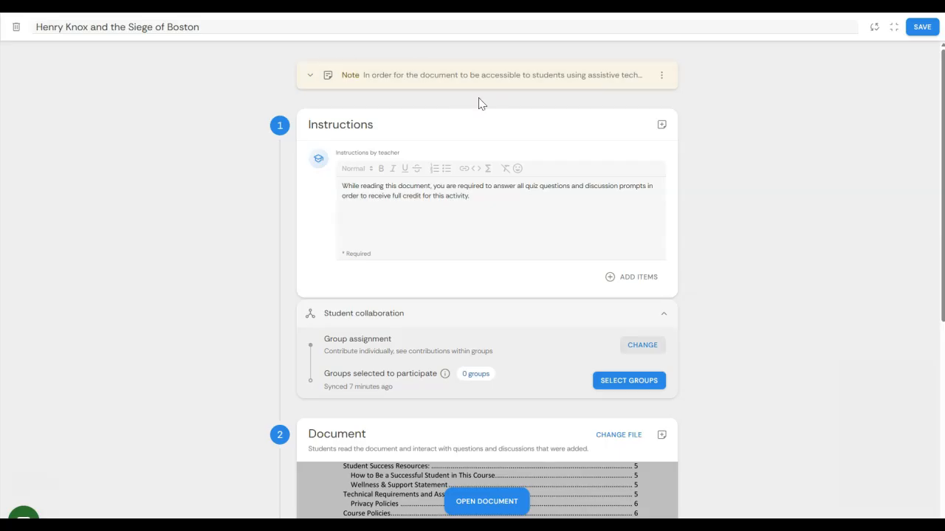
Step: Set student collaboration back to individual contributions with everyone's contributions visible
left_click(649, 347)
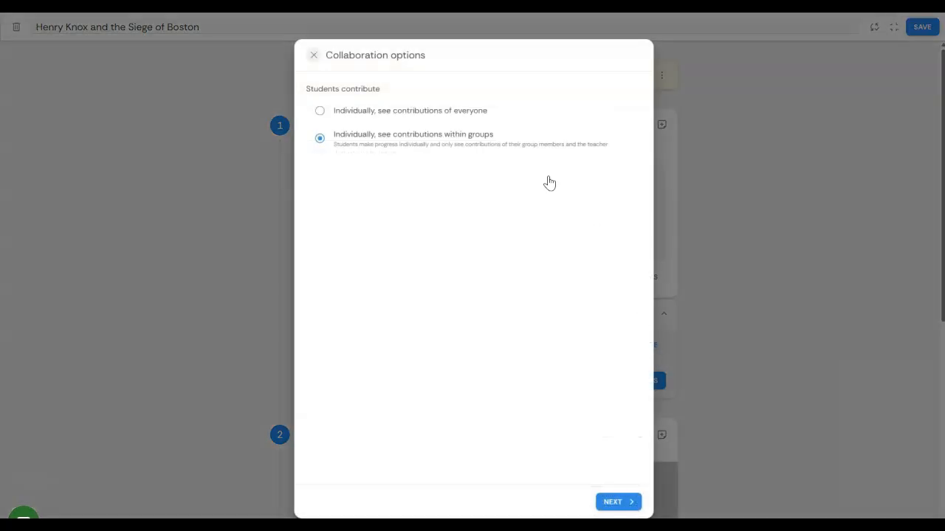
left_click(320, 112)
left_click(636, 503)
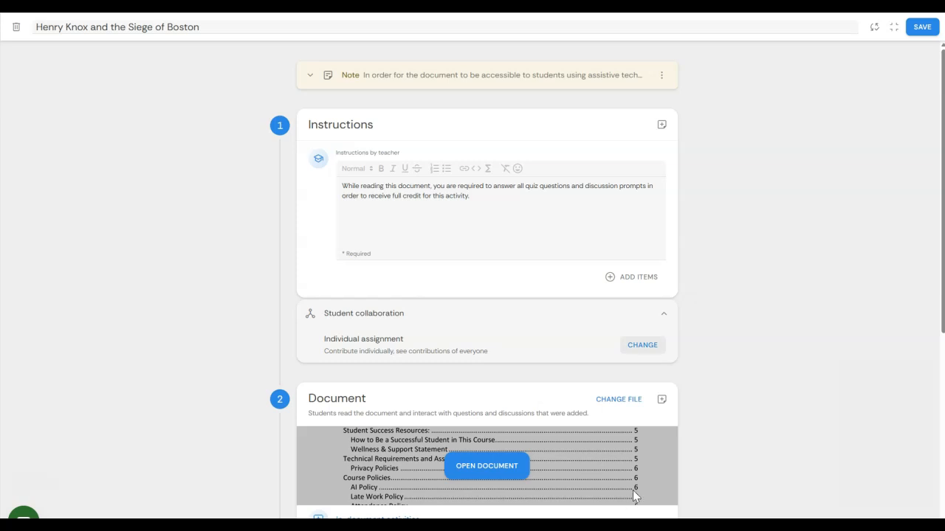
Step: Replace the template's document with the Henry Knox article and open it for adding in-document activities
left_click_drag(942, 246, 935, 341)
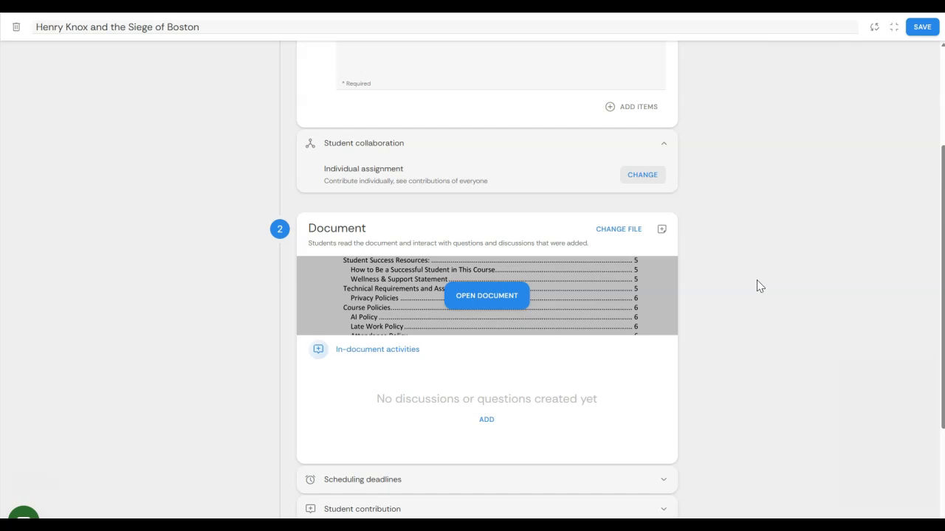
left_click(613, 235)
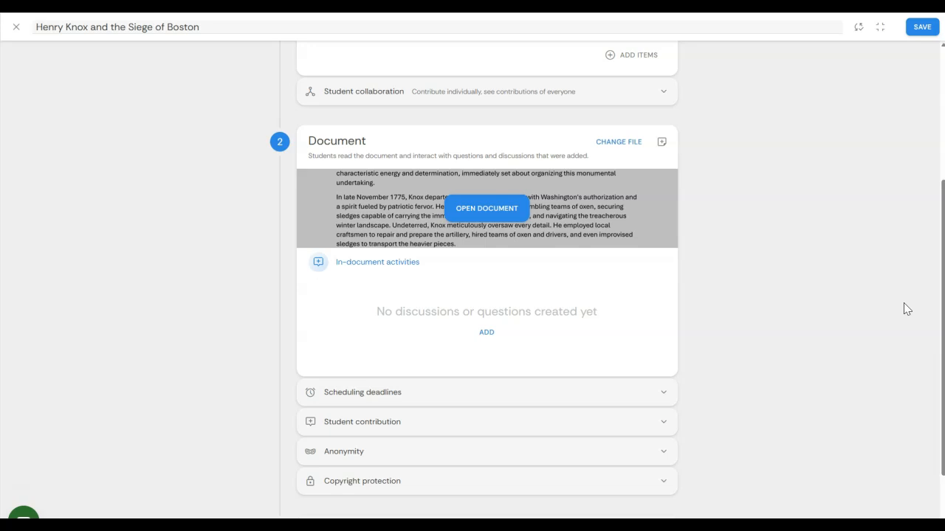
left_click(517, 217)
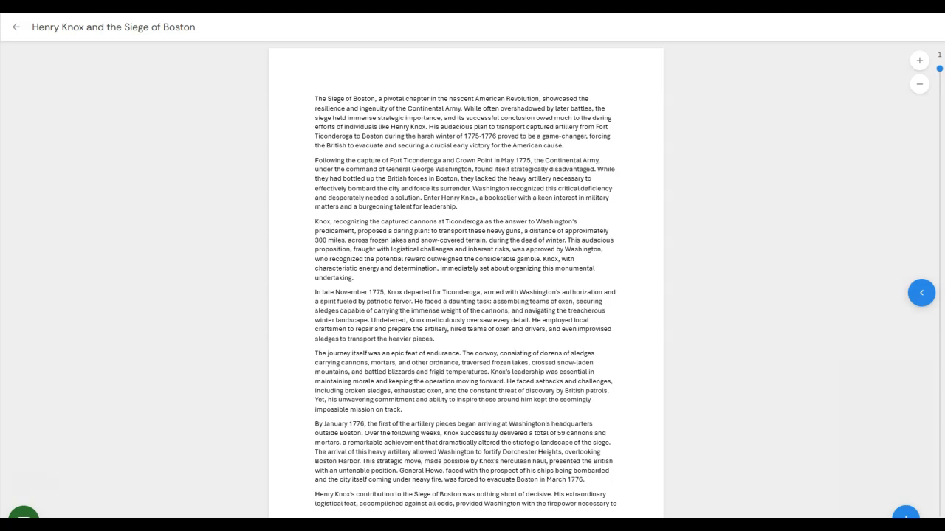
Step: Add a multiple choice question card to the passage "Knox, recognizing the captured cannons at Ticonderoga" on page 1
left_click_drag(315, 222, 486, 222)
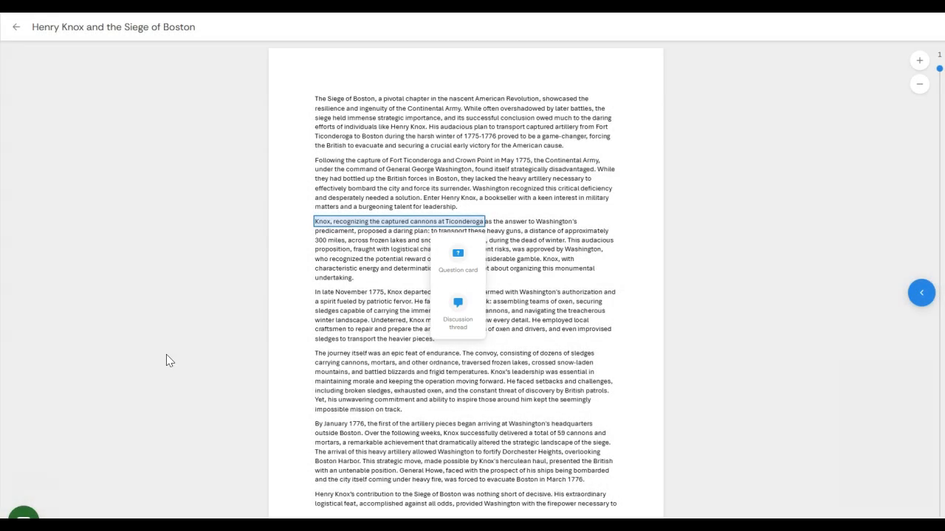
left_click(458, 259)
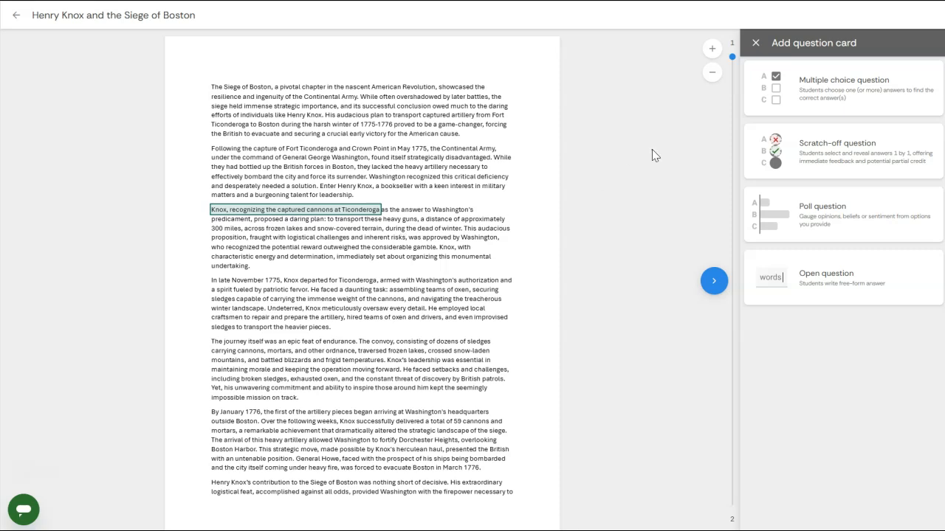
left_click(866, 97)
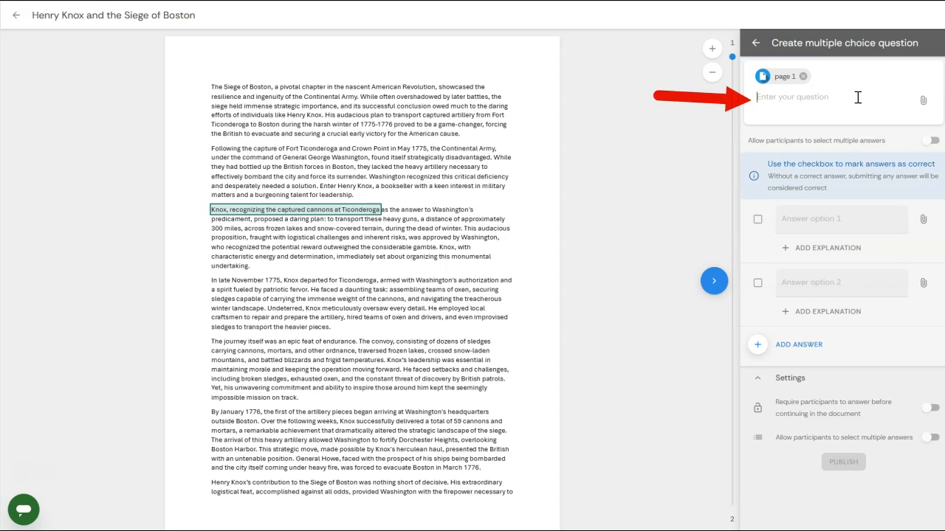
Step: Ask "Based on our lecture in class, who is largely credited for the capture of Fort Ticonderoga?" with answers Ethan Allen and George Washington
type("Based on our lecture in class, who is largely credited for the capture of Fort Ticonderoga?")
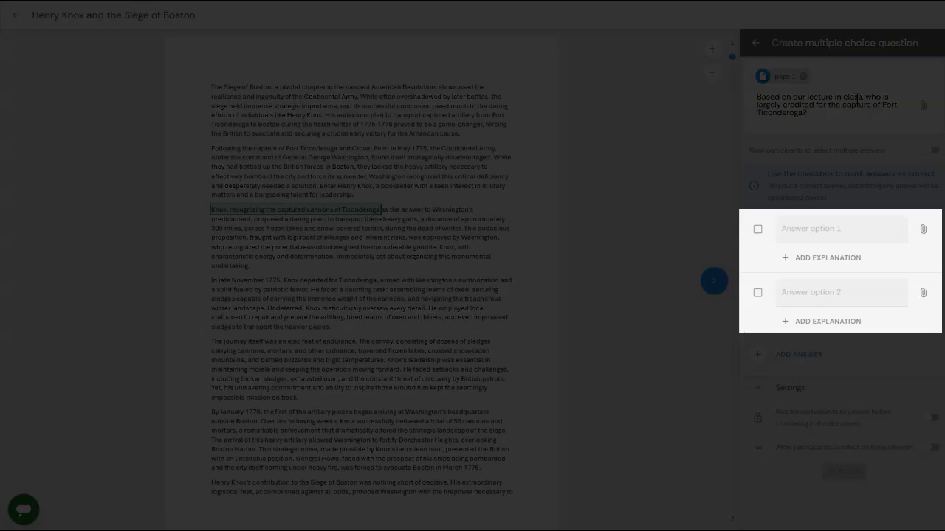
left_click(839, 227)
type("Ethan Allen")
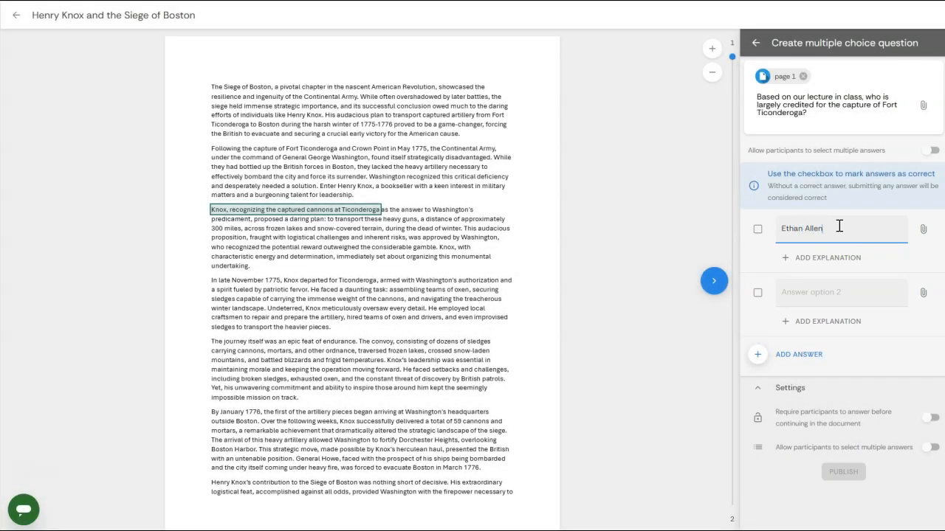
left_click(838, 300)
type("George Washington")
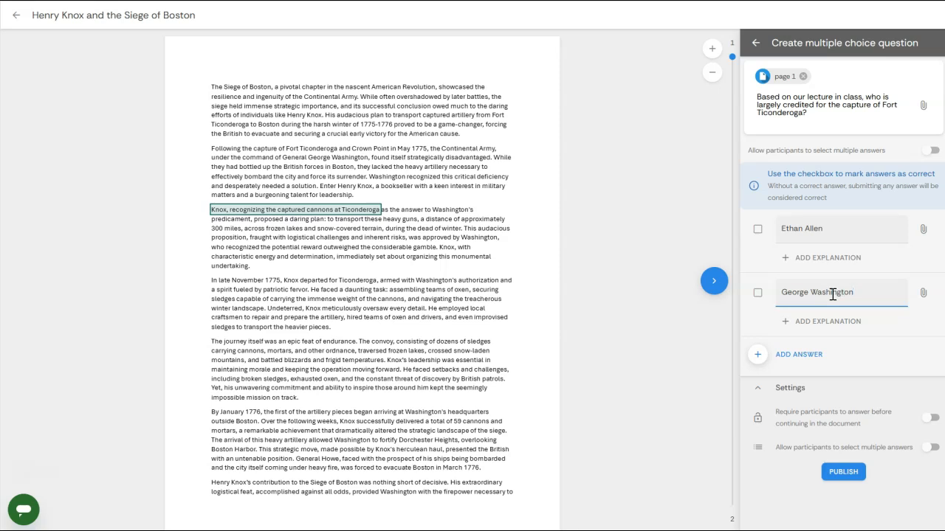
Step: Add Henry Knox as a third answer option and mark Ethan Allen as the correct answer
left_click(756, 331)
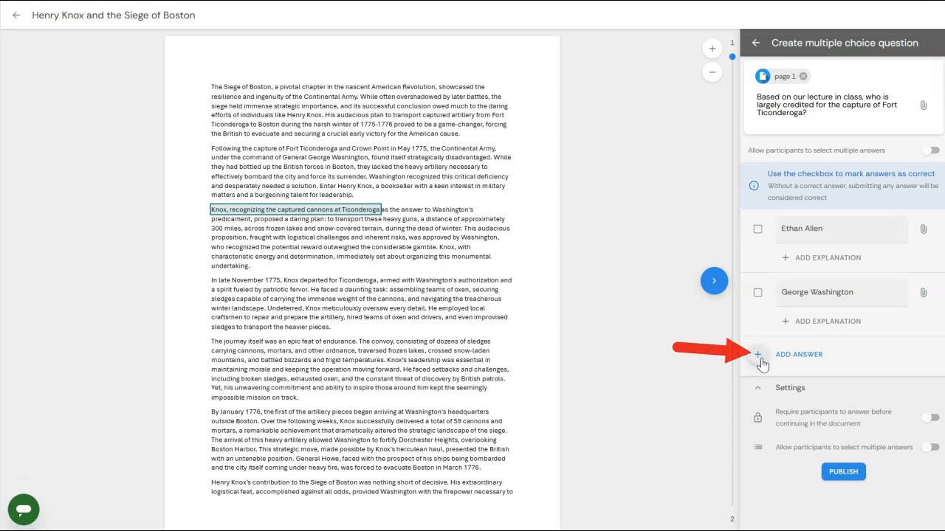
left_click(759, 356)
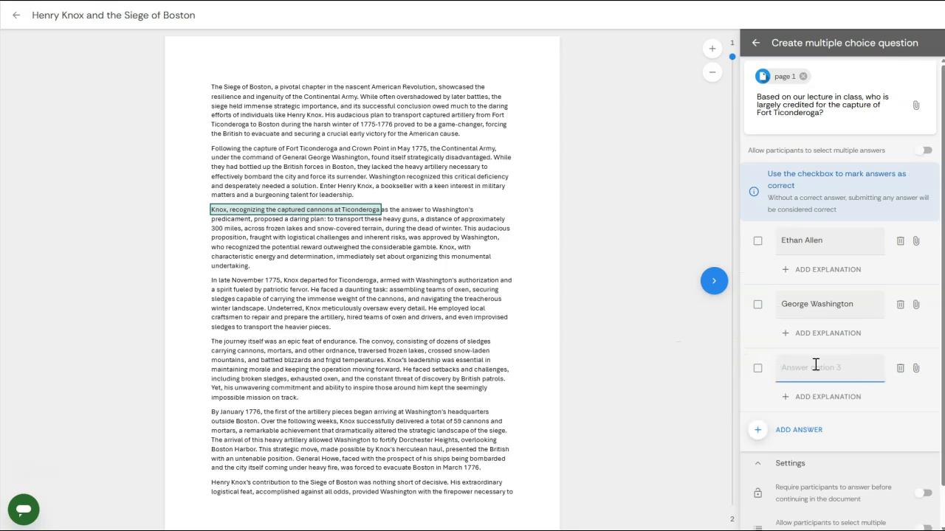
type("Henry Knox")
left_click(888, 394)
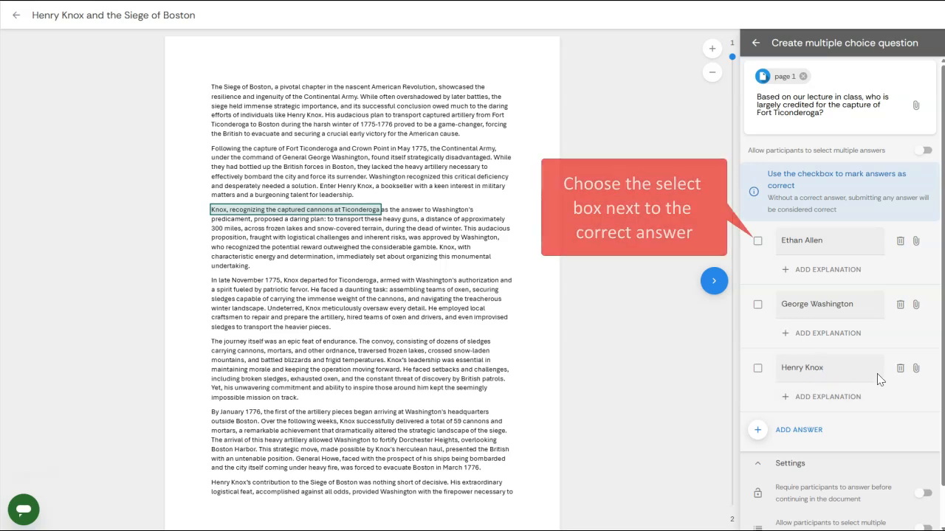
left_click(758, 241)
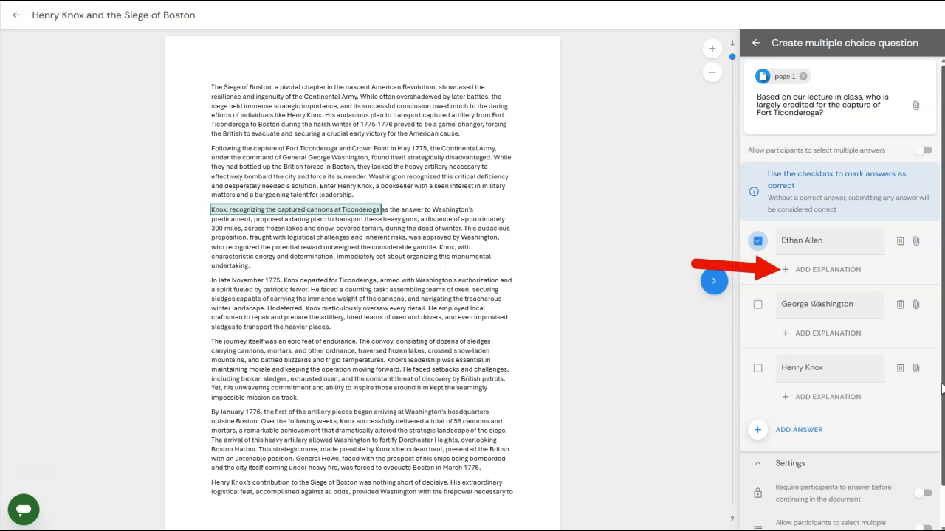
Step: Require participants to answer the multiple choice question before continuing in the document, and publish it
left_click_drag(942, 388, 943, 429)
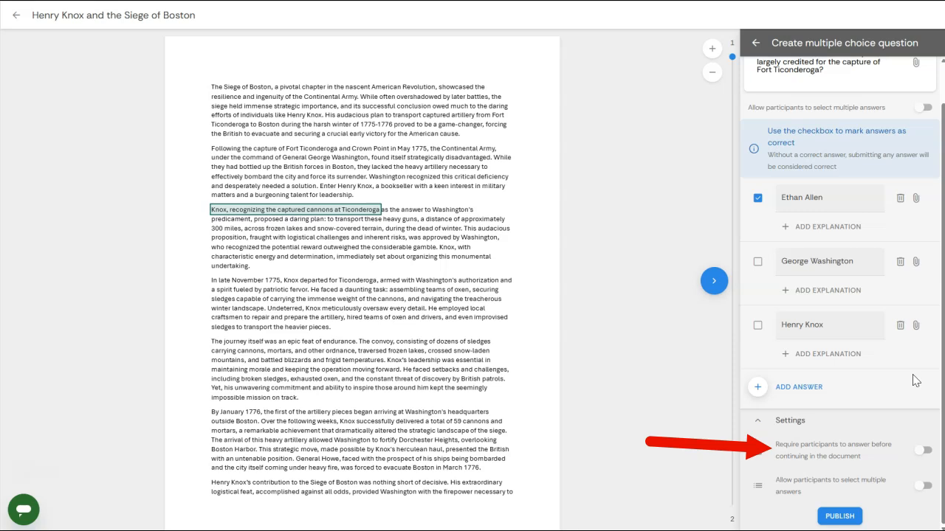
left_click(920, 454)
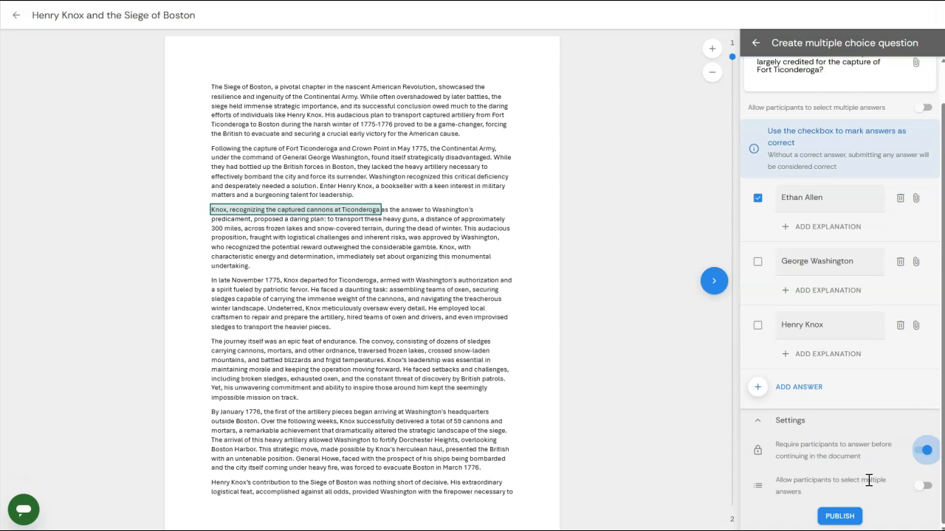
left_click(859, 520)
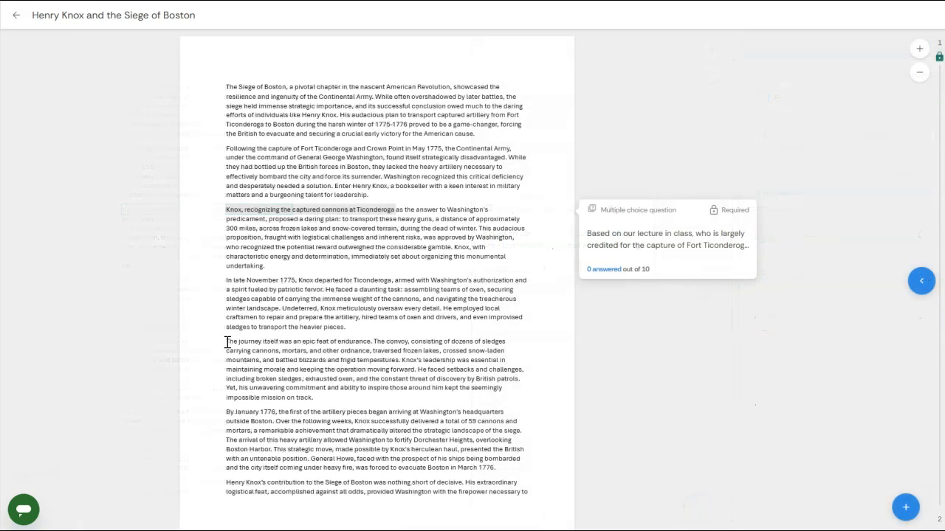
Step: On the "journey itself" passage, add the scratch-off question "In our lecture in class we discussed another issue for Knox while travelling to Boston, what was it?"
left_click_drag(227, 342, 403, 363)
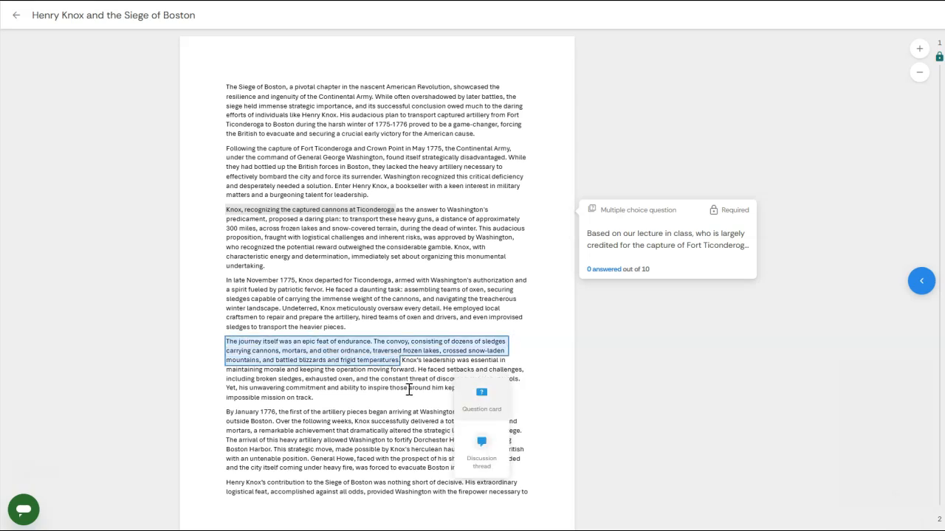
left_click(493, 403)
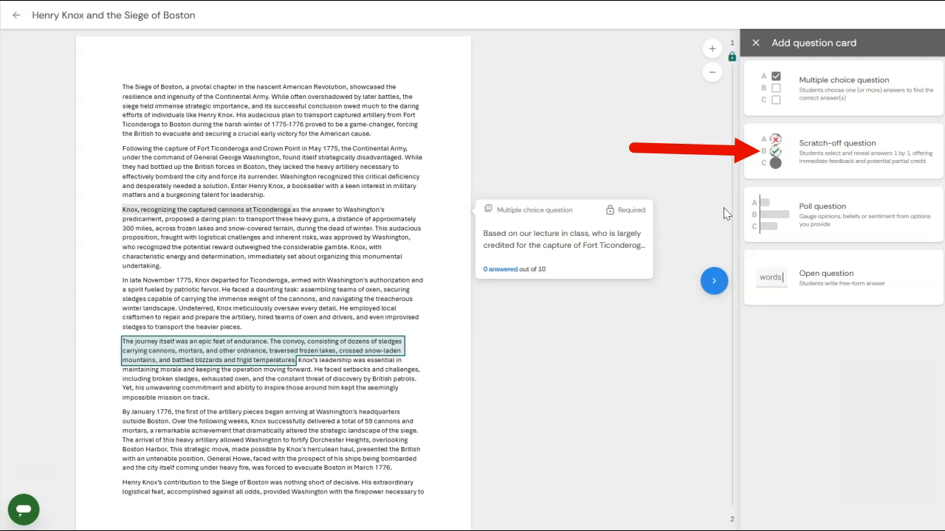
left_click(830, 166)
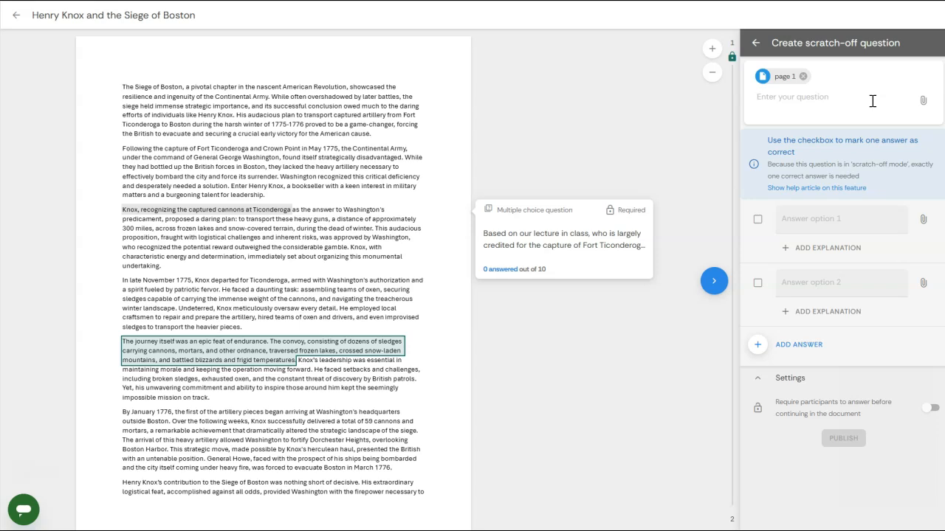
type("In our lecture in class we discussed another issue for Knox while travelling to Boston, what was it?")
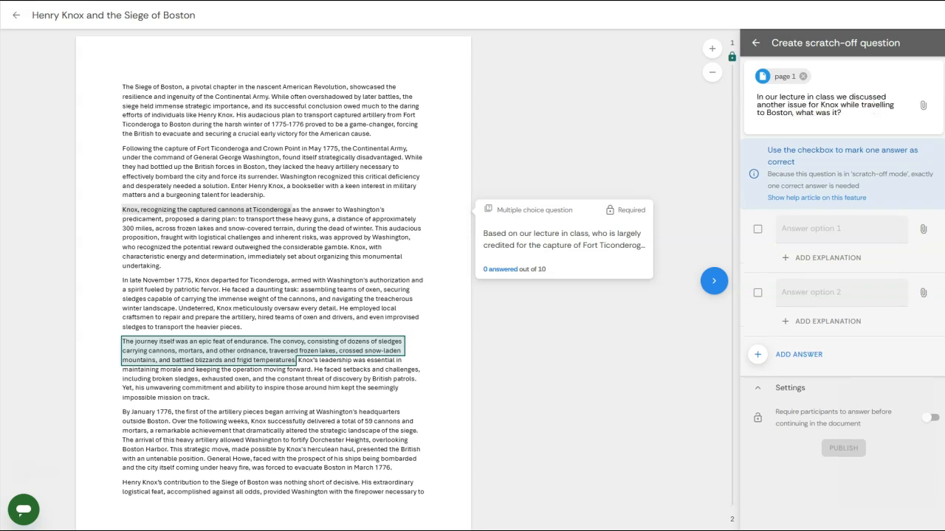
Step: Enter answers "Knox was diagnosed with smallpox", "A cannon fell in the lake" (correct) and "They encountered the British and narrowly avoided a battle"
type("Knox was diagnosed with smallpox")
left_click(836, 298)
type("A cannon fell in the lake ©")
key("BackSpace")
key("BackSpace")
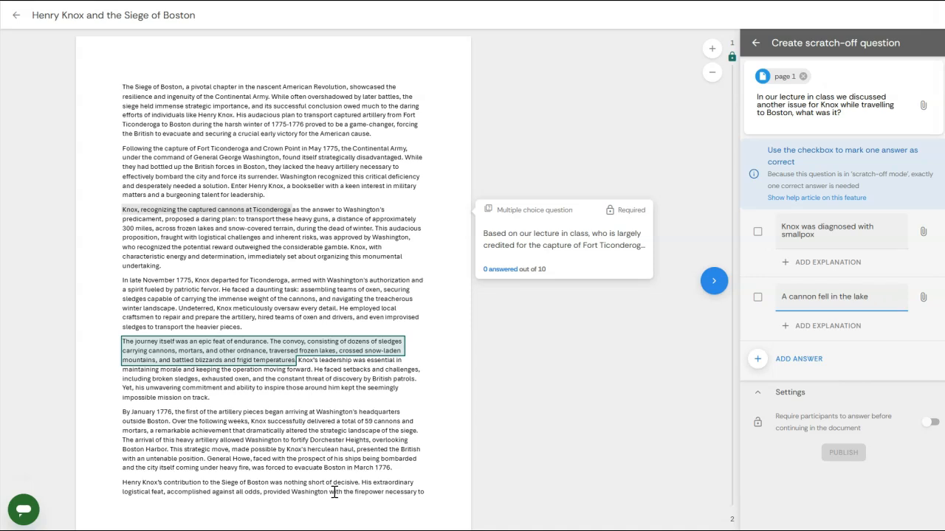
left_click(812, 357)
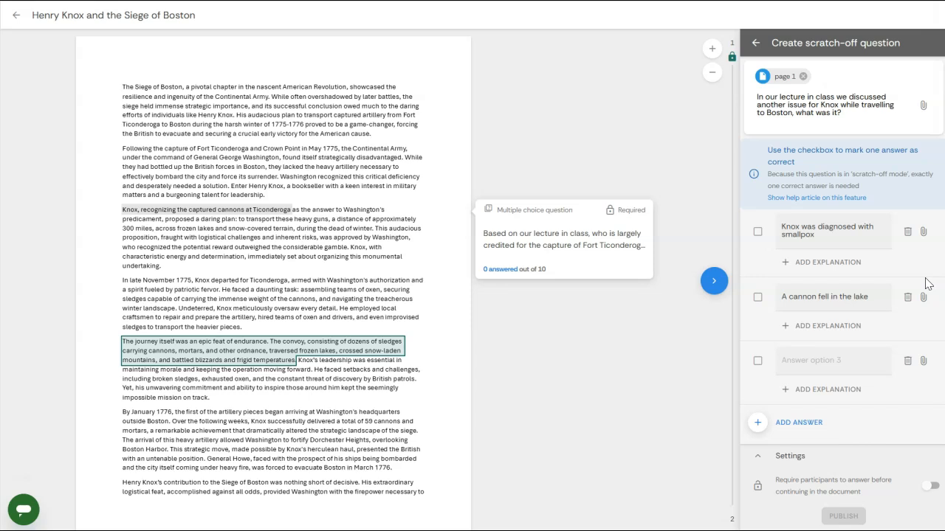
left_click(817, 361)
type("They encountered the British and narrowly avoided a battle")
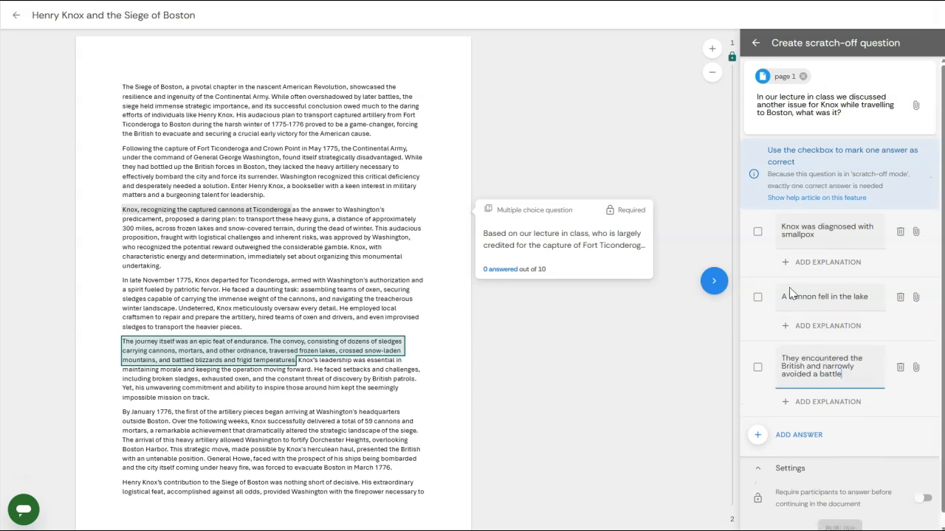
left_click(757, 297)
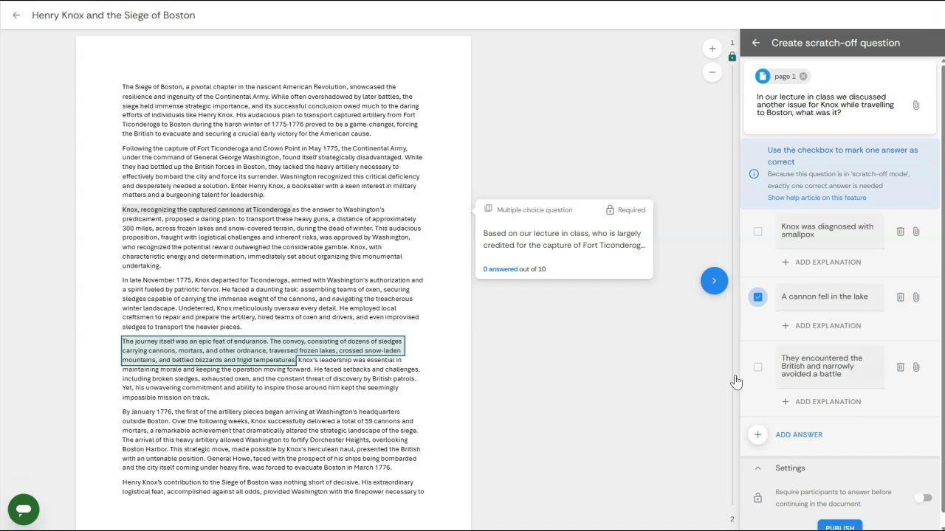
Step: Require participants to answer the scratch-off question before continuing in the document, and publish it
scroll(942, 402, "down", 1)
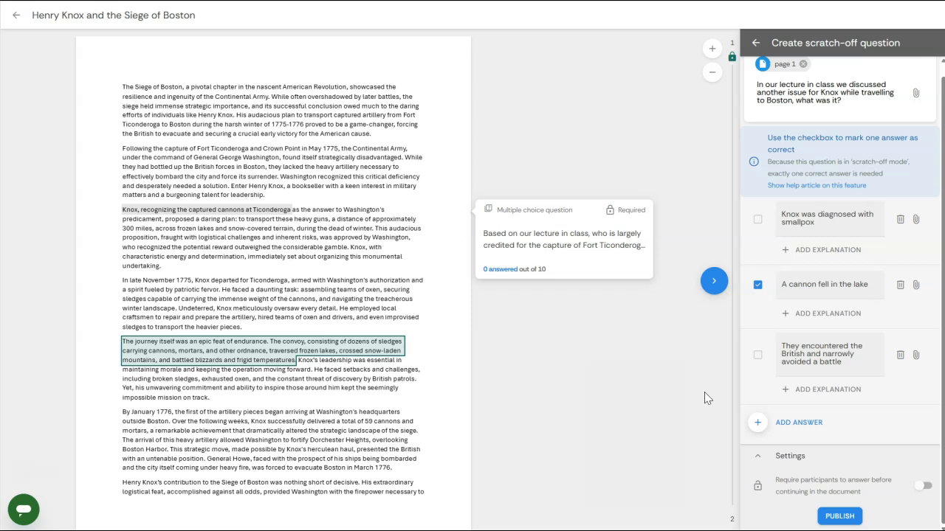
left_click(924, 486)
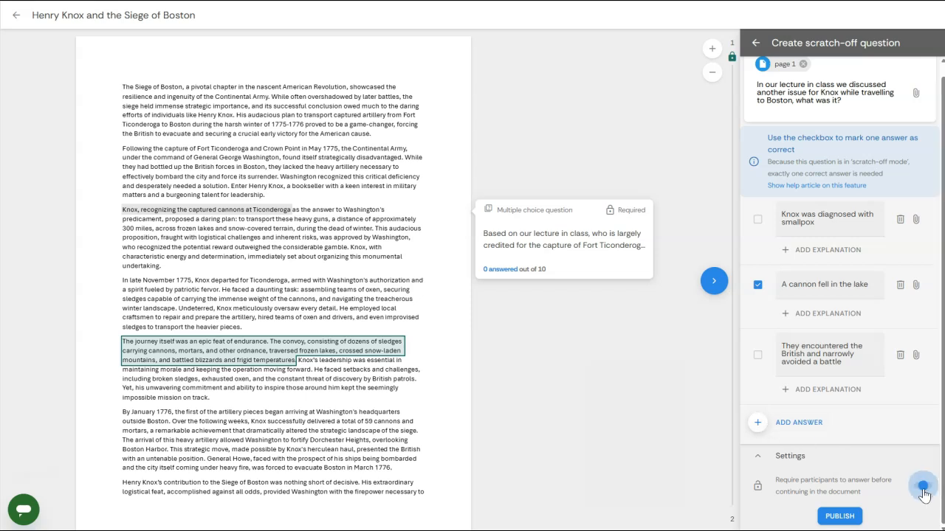
left_click(858, 517)
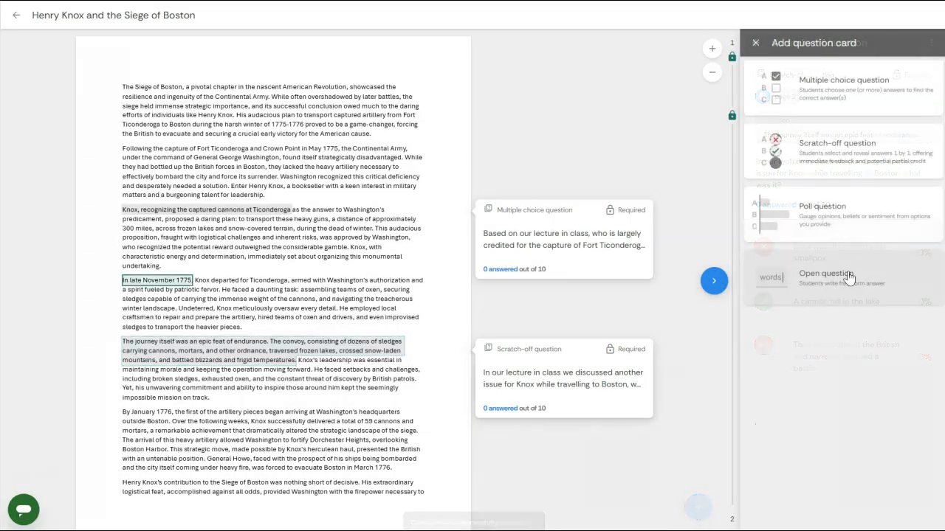
Step: Add an open question card to the sentence about General Howe being forced to evacuate Boston in March 1776
left_click(877, 239)
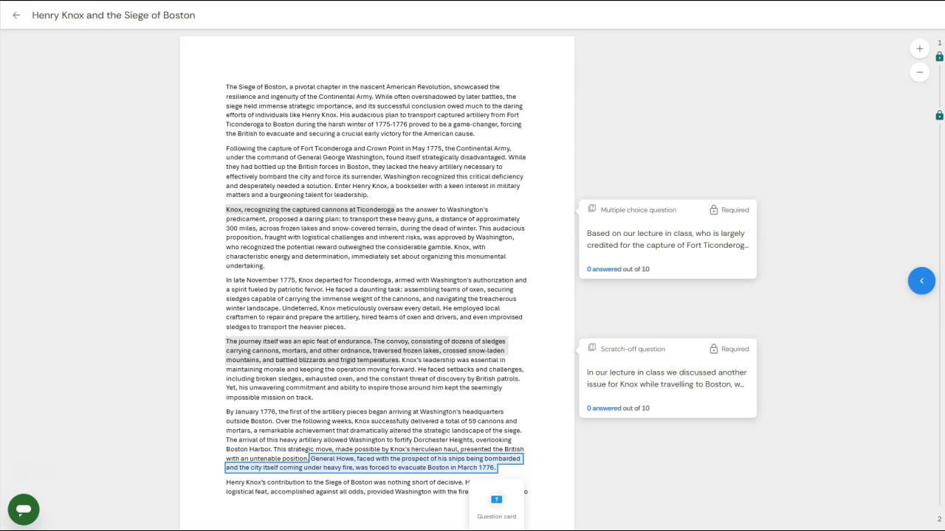
left_click(496, 504)
left_click(856, 288)
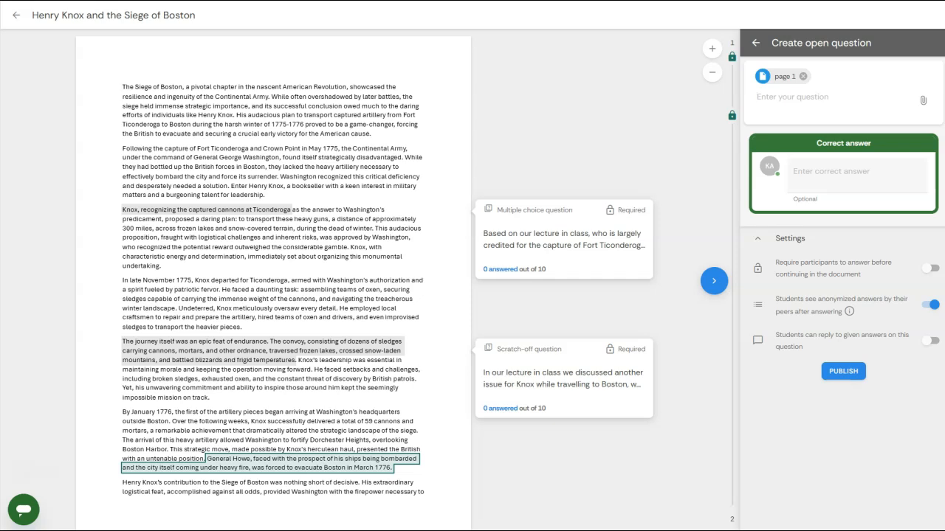
Step: Ask "Where did Howe travel to after this evacuation?" with "New York" as the correct answer, and publish the open question
right_click(802, 101)
left_click(820, 200)
left_click(831, 178)
type("New York")
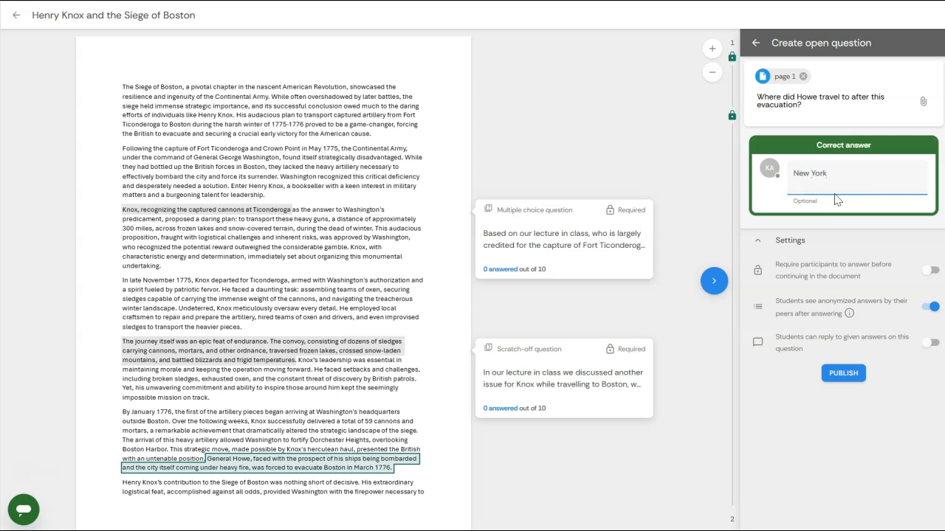
left_click(846, 241)
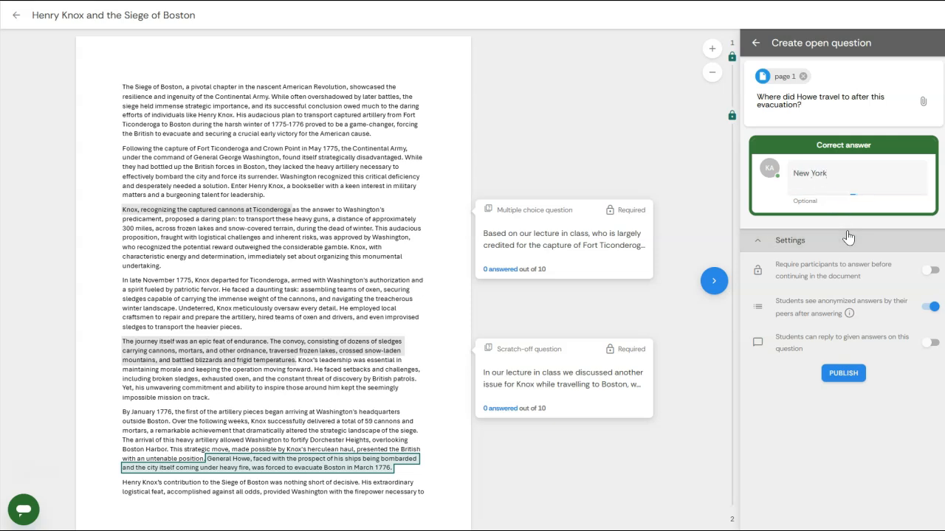
left_click(846, 240)
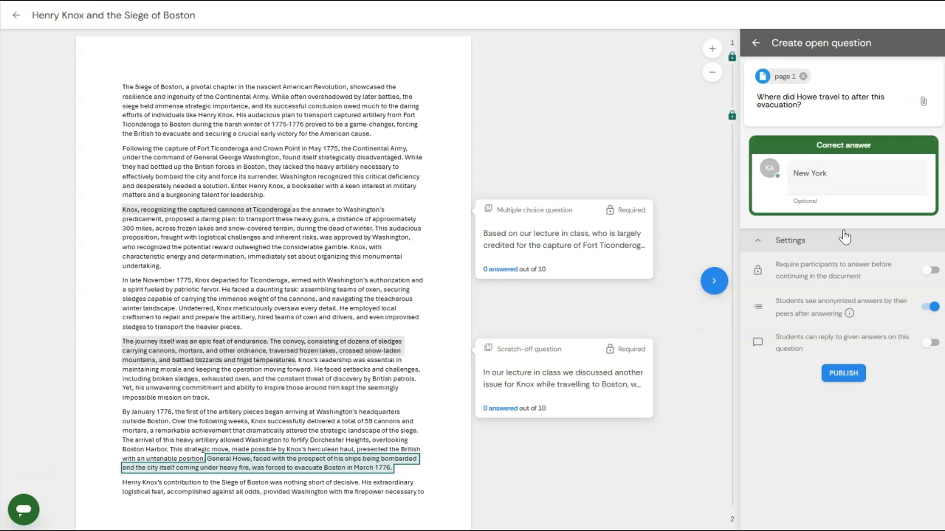
left_click(854, 375)
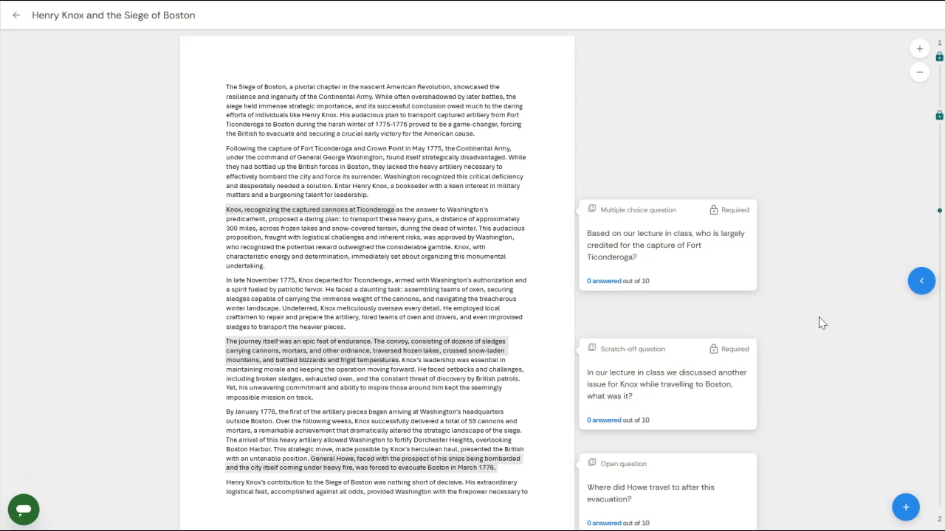
Step: Start a discussion thread on paragraph two's opening: "What does it say about the state of the continental army that this artillery was not readily available in Boston?"
left_click_drag(227, 150, 382, 181)
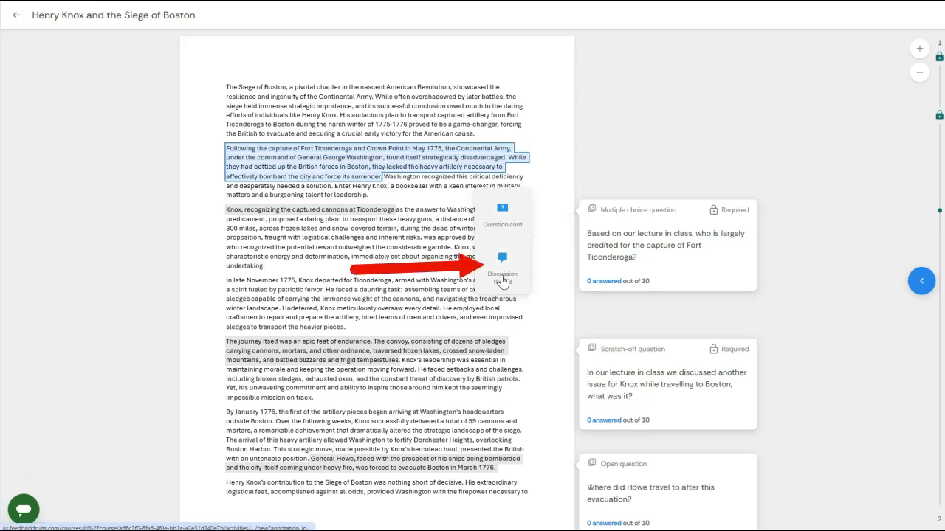
left_click(503, 278)
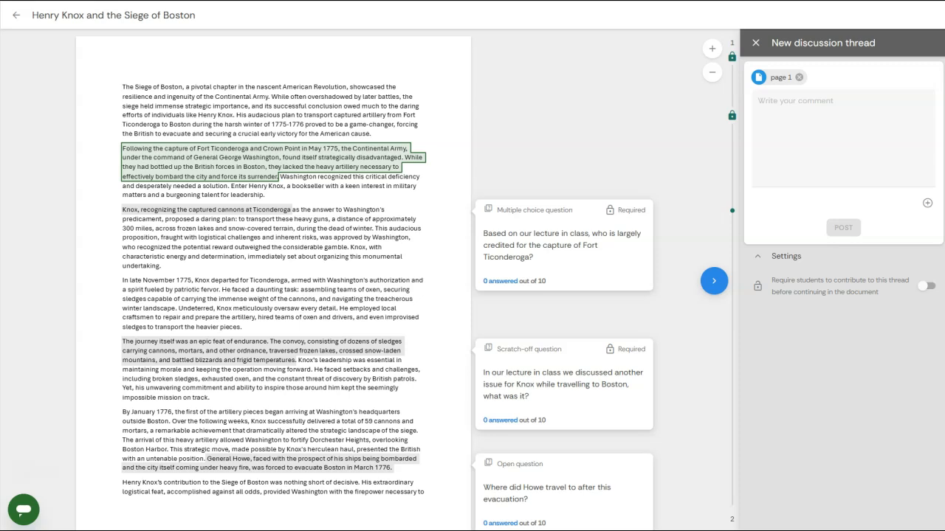
right_click(829, 126)
left_click(842, 209)
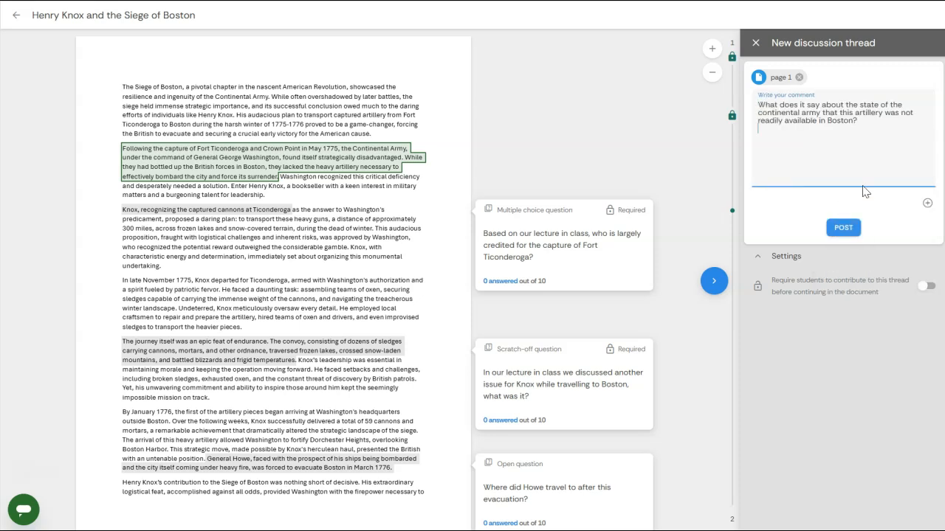
Step: Require students to contribute to the discussion thread before continuing in the document, and post the thread
left_click(927, 204)
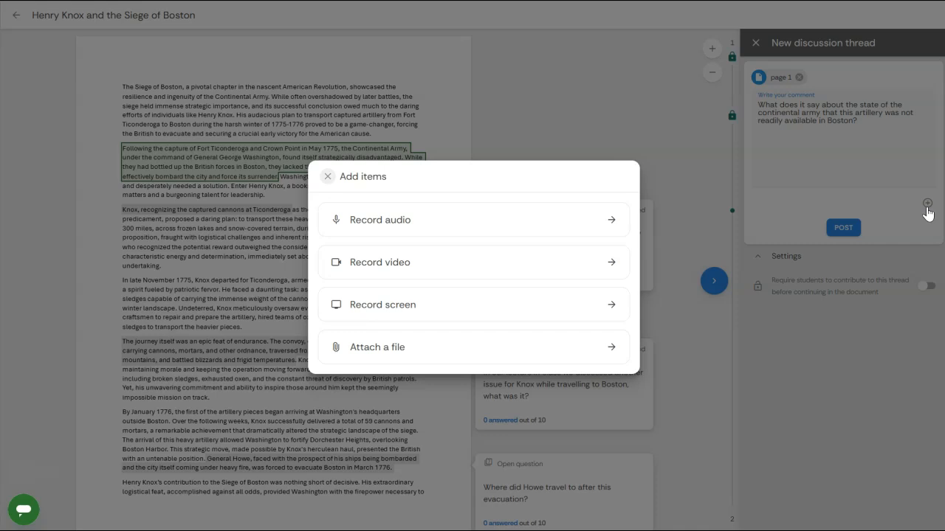
left_click(327, 176)
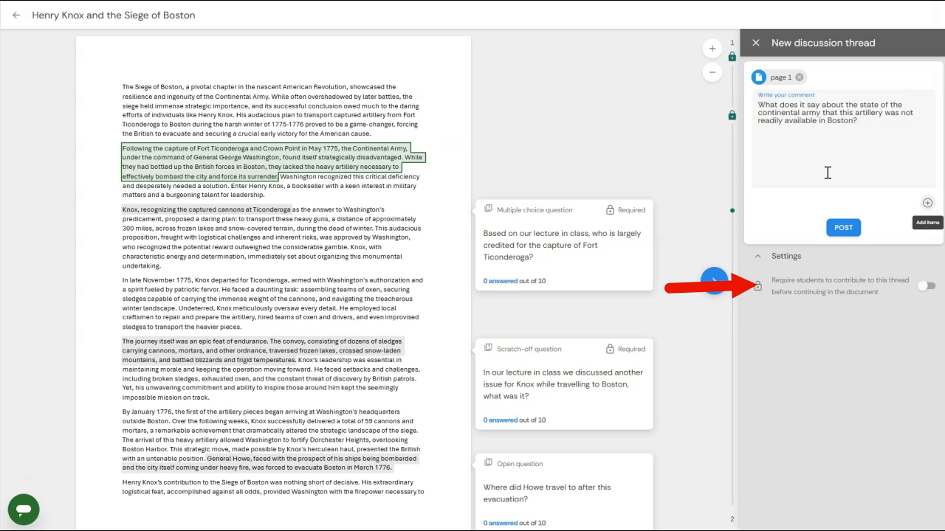
left_click(926, 288)
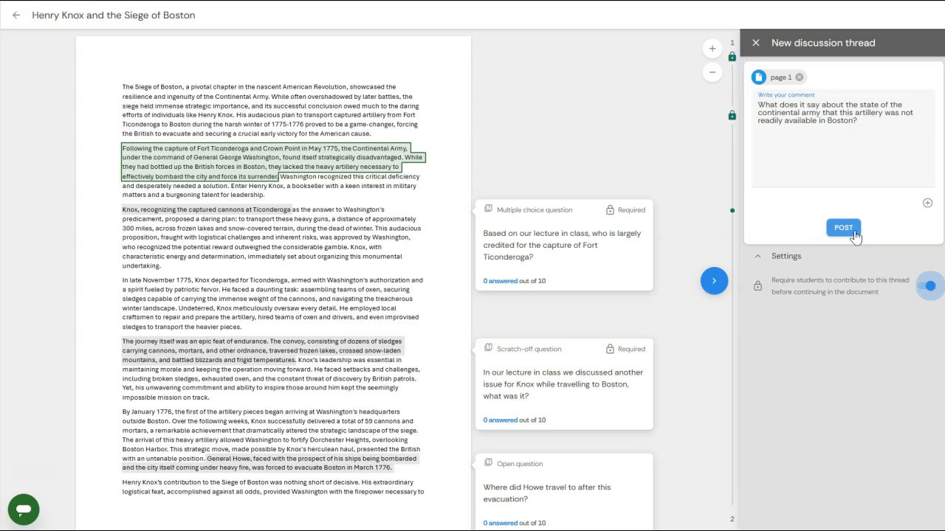
left_click(853, 234)
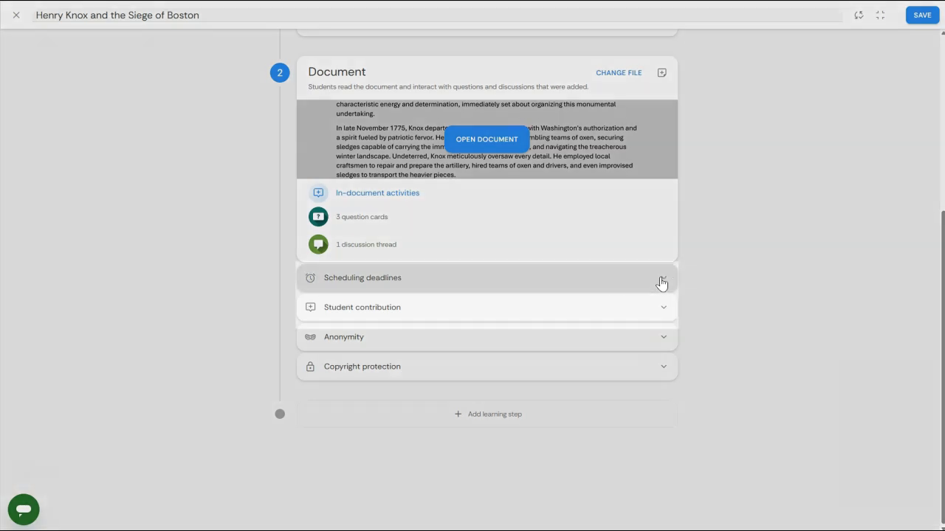
Step: Enable scheduled student access for the Document step, with students able to start immediately and the step closing manually
left_click(662, 283)
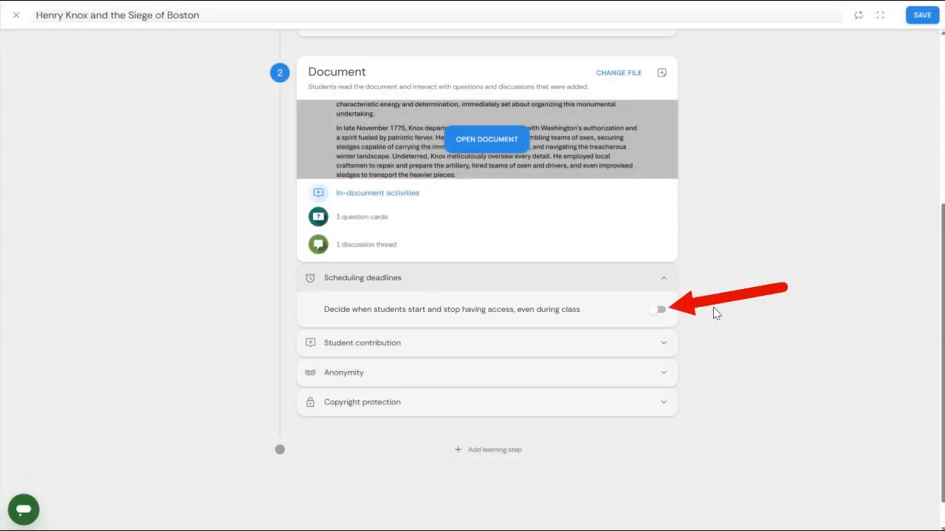
left_click(658, 312)
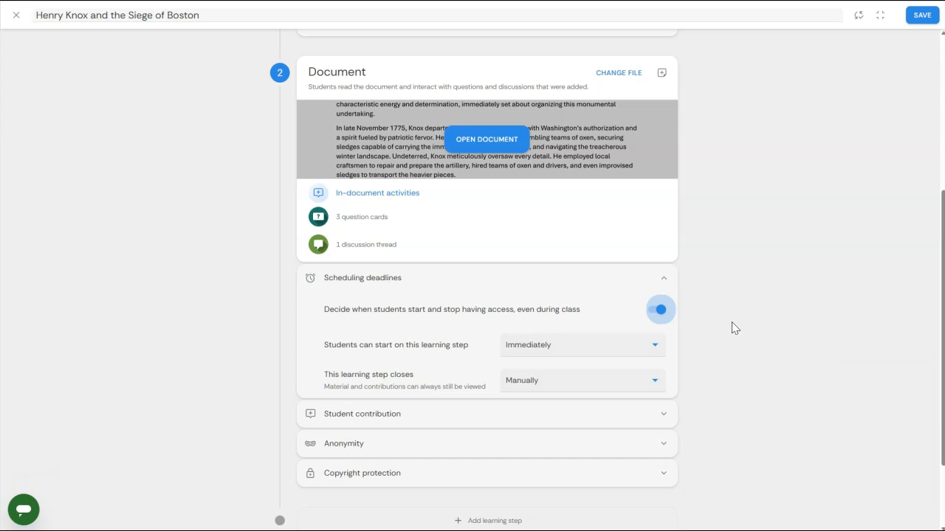
left_click(661, 352)
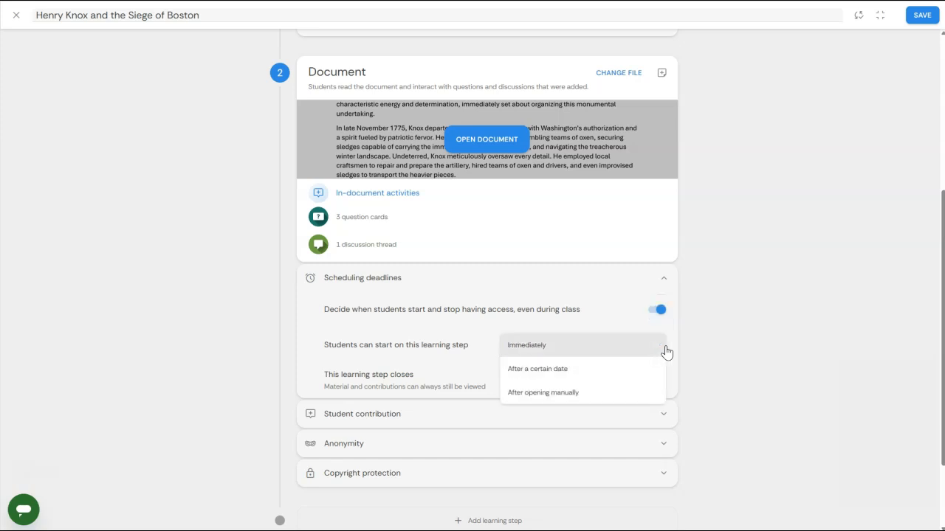
left_click(716, 344)
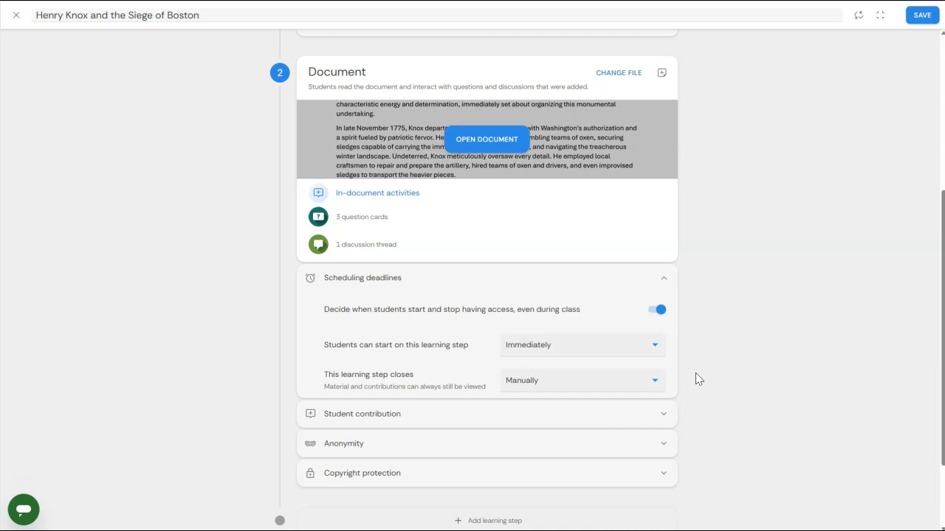
left_click(646, 389)
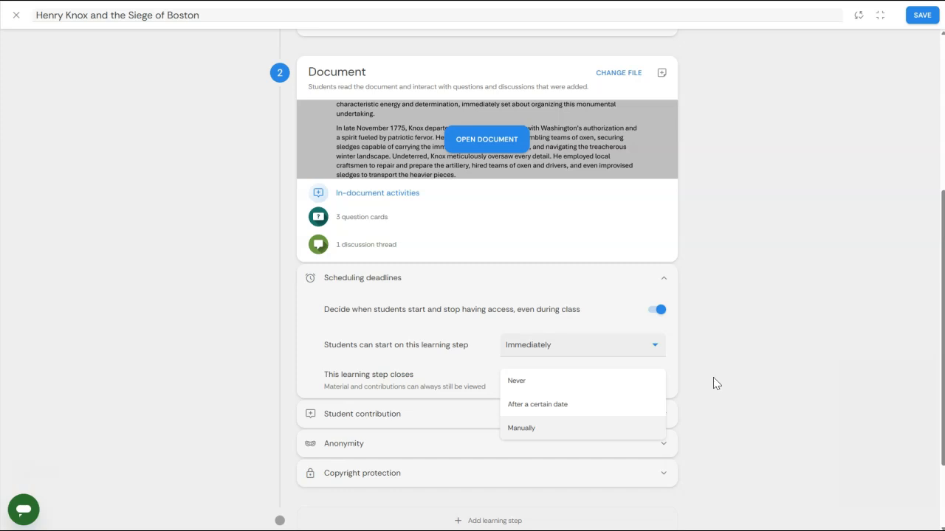
left_click(623, 430)
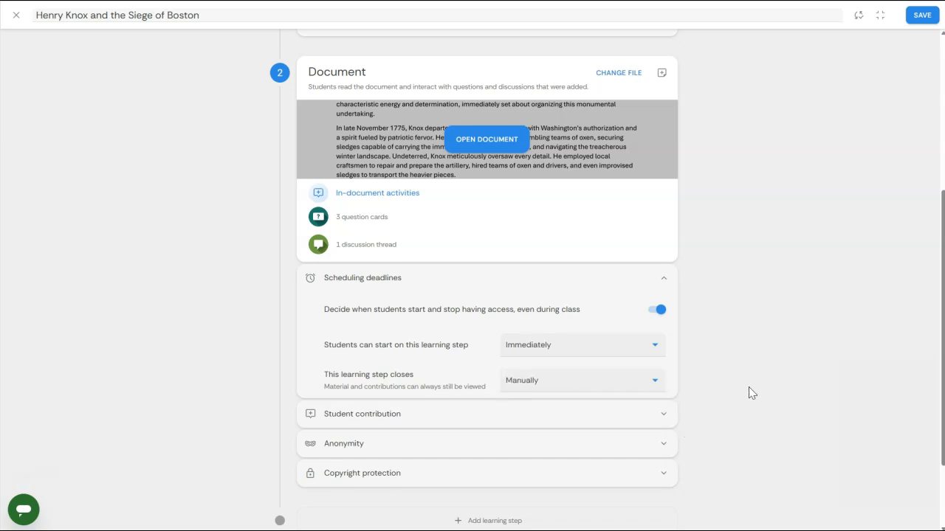
Step: Review the student contribution settings and try out allowing students to create question cards
scroll(924, 322, "down", 2)
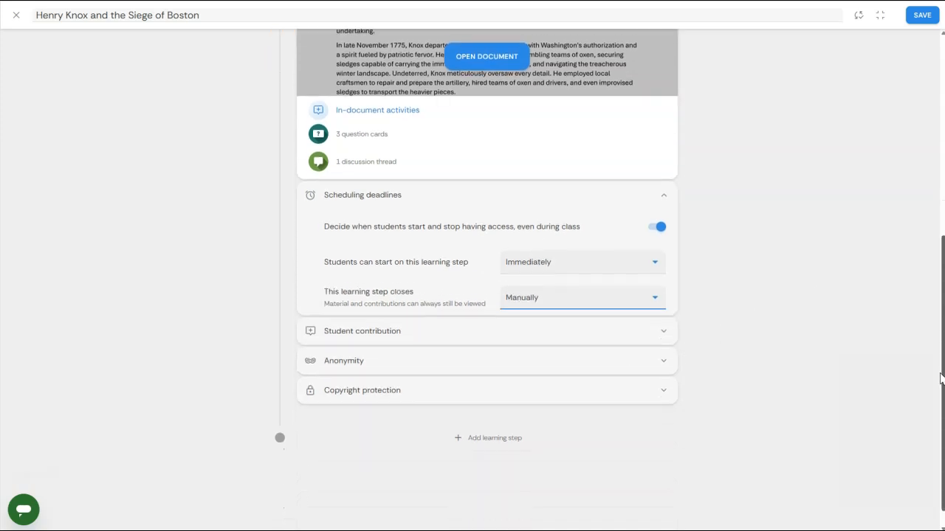
left_click(647, 330)
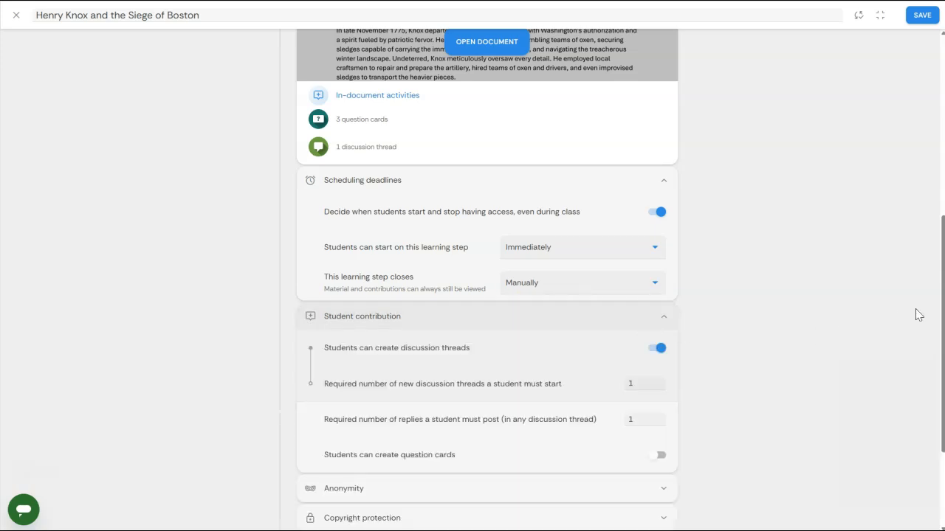
scroll(911, 309, "down", 2)
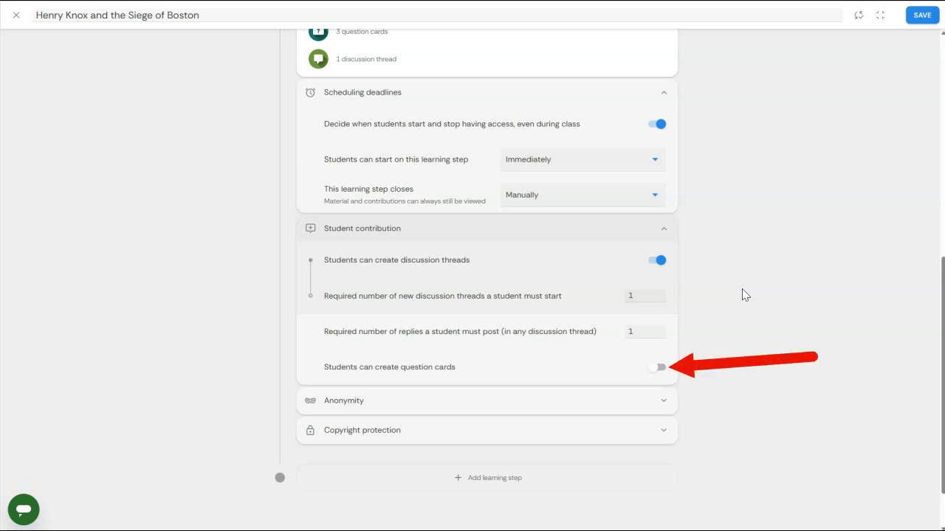
left_click(659, 369)
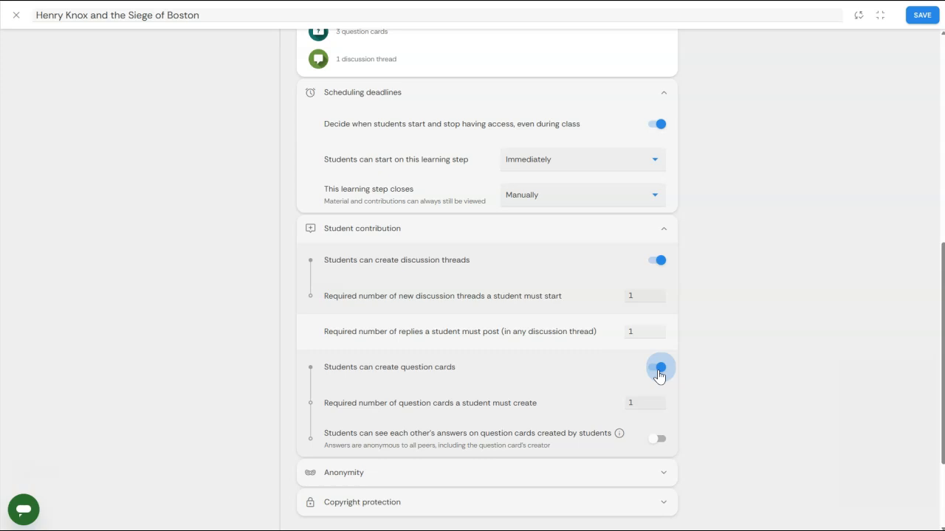
left_click(659, 371)
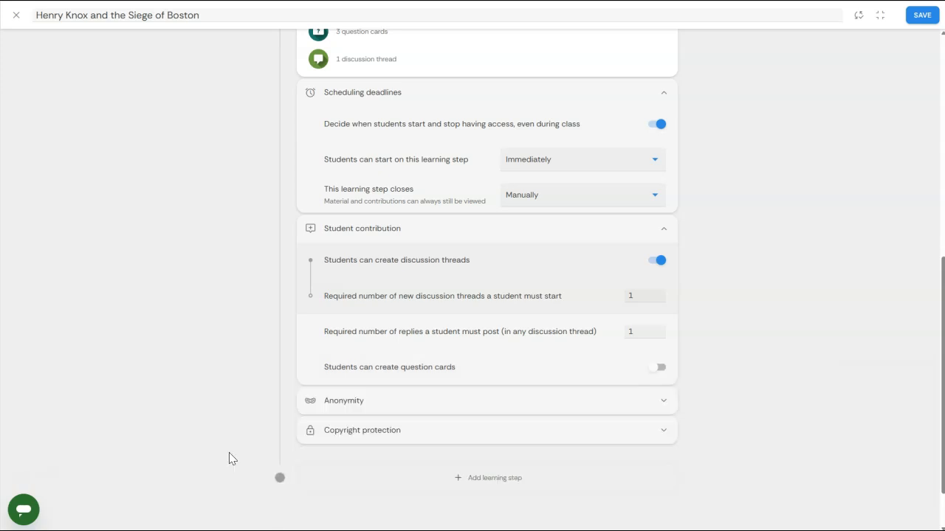
Step: Make students' discussion threads and replies anonymous in the Document step
scroll(229, 457, "down", 1)
left_click(660, 340)
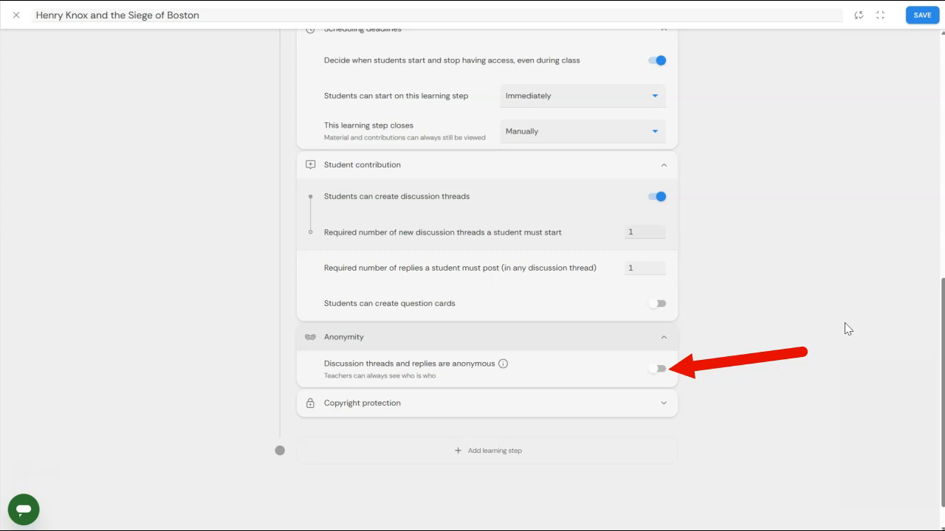
left_click(657, 371)
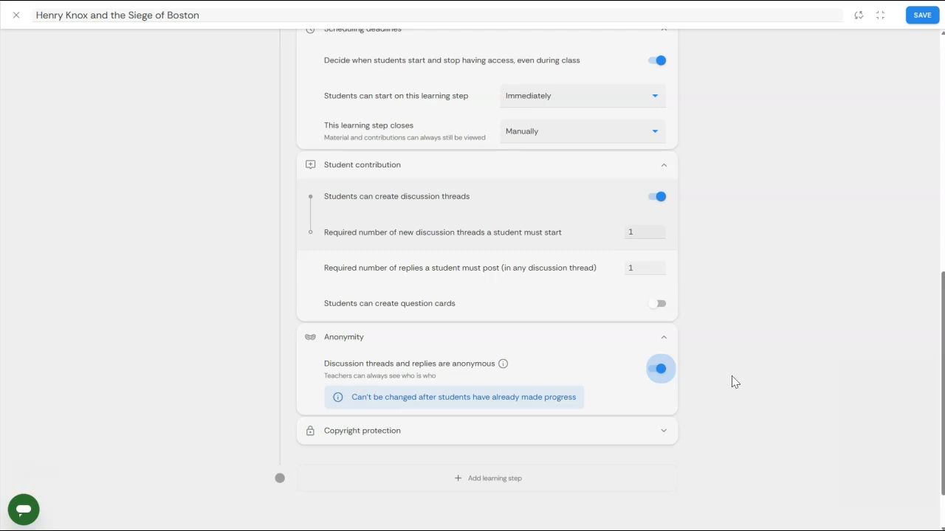
Step: Check the copyright protection setting for downloading the material and save the activity
left_click_drag(941, 314, 938, 331)
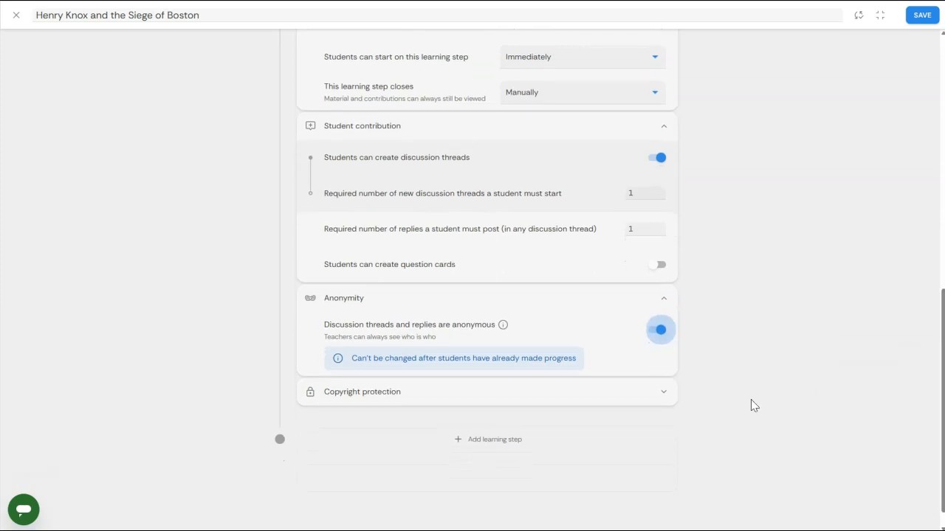
left_click(673, 399)
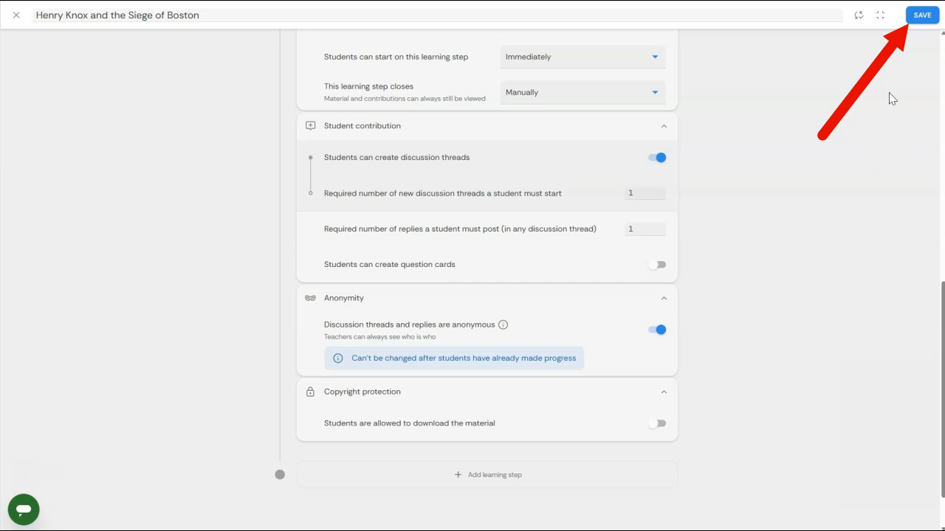
left_click(923, 17)
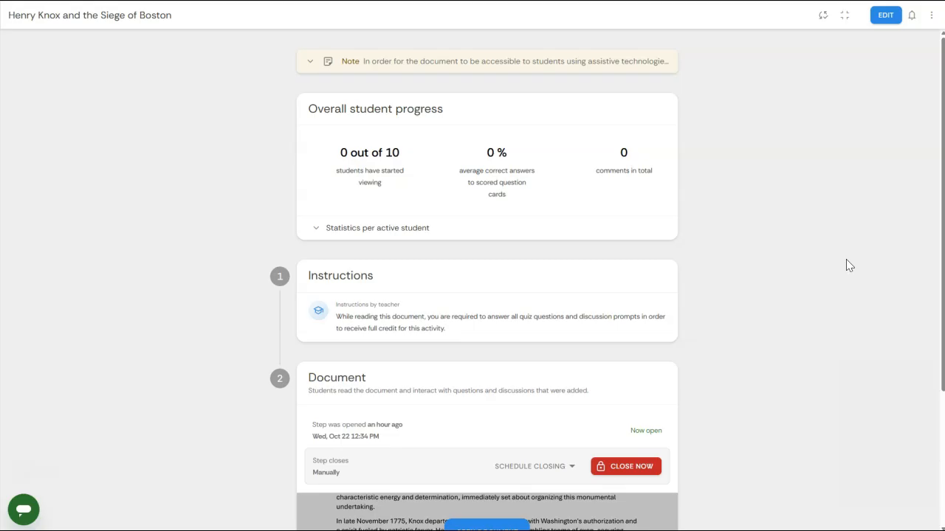